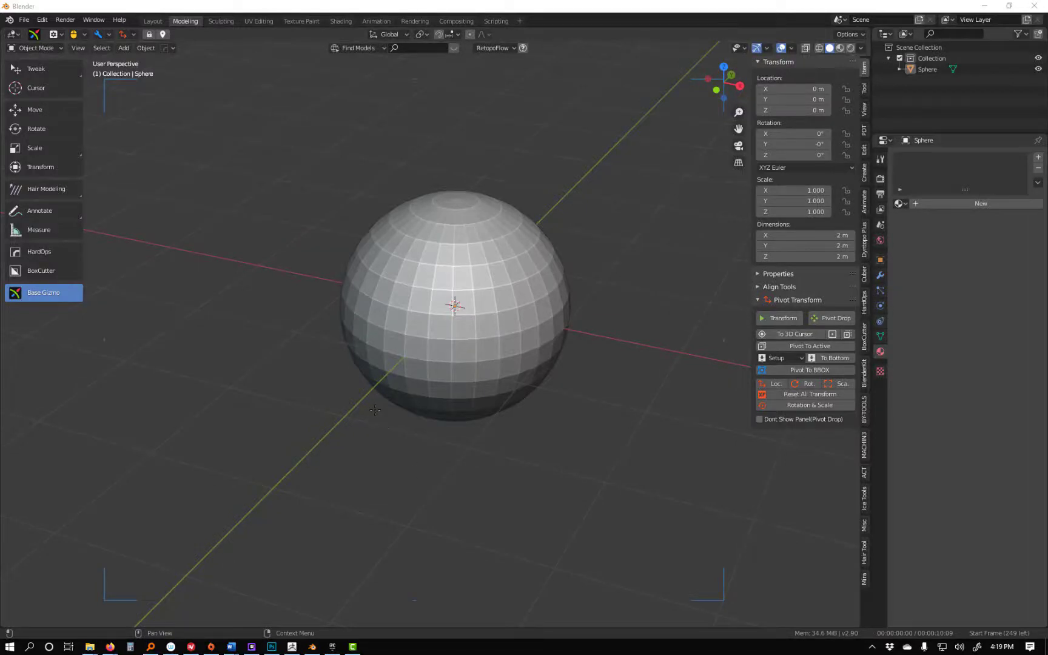
Select the sphere, orbit around it, and show the Hair Tool's Draw Hair settings in the sidebar.
{"action": "middle_click_drag", "start_coordinate": [375, 410], "coordinate": [416, 374], "text": "shift"}
{"action": "scroll", "coordinate": [416, 374], "scroll_direction": "up", "scroll_amount": 1}
{"action": "left_click", "coordinate": [415, 376]}
{"action": "middle_click_drag", "start_coordinate": [384, 424], "coordinate": [411, 345]}
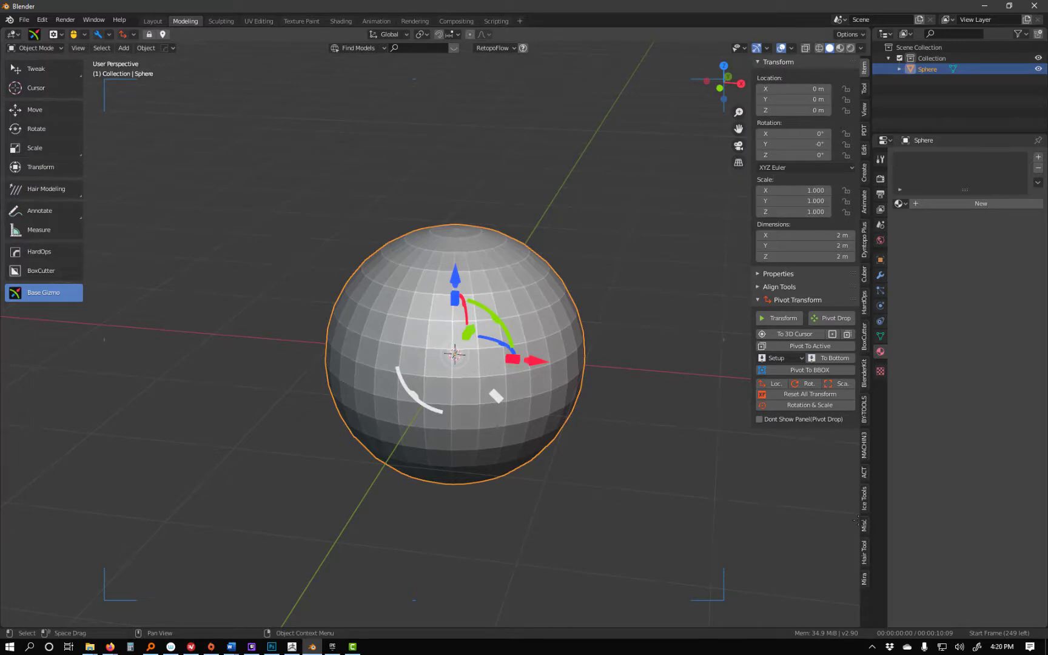
{"action": "left_click", "coordinate": [864, 554]}
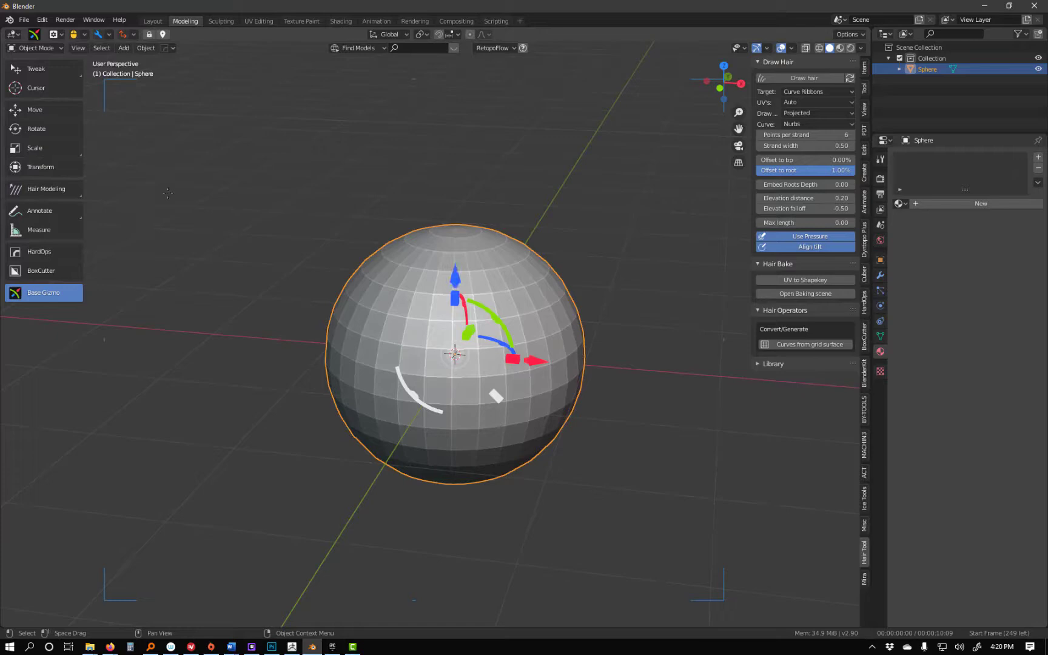
Add a Hair particle system to the sphere with 100 strands.
{"action": "left_click", "coordinate": [44, 47]}
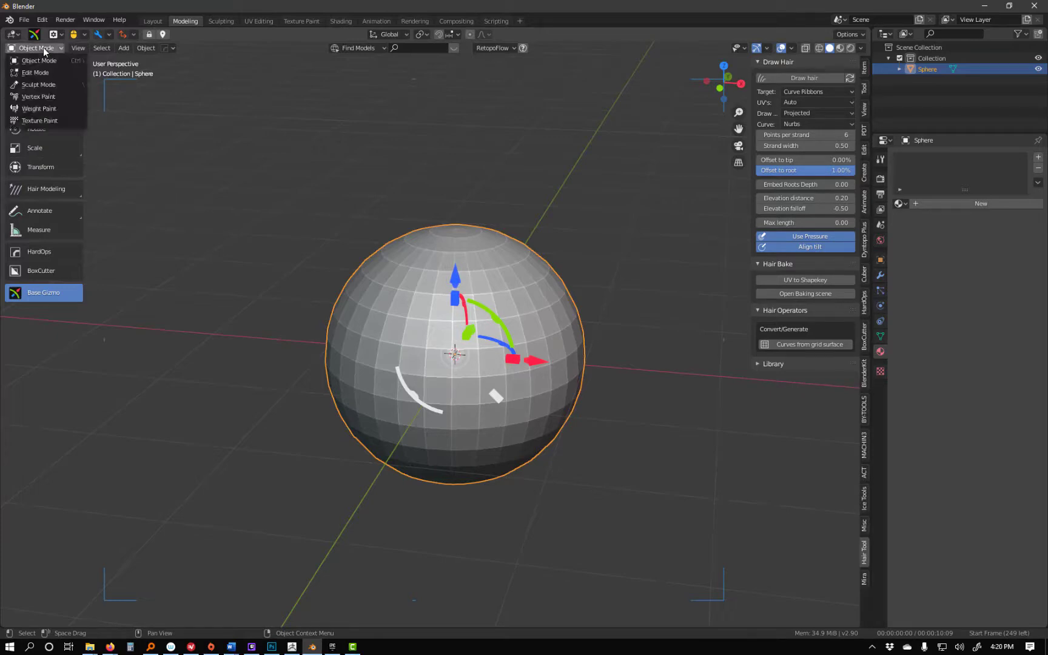
{"action": "left_click", "coordinate": [44, 48]}
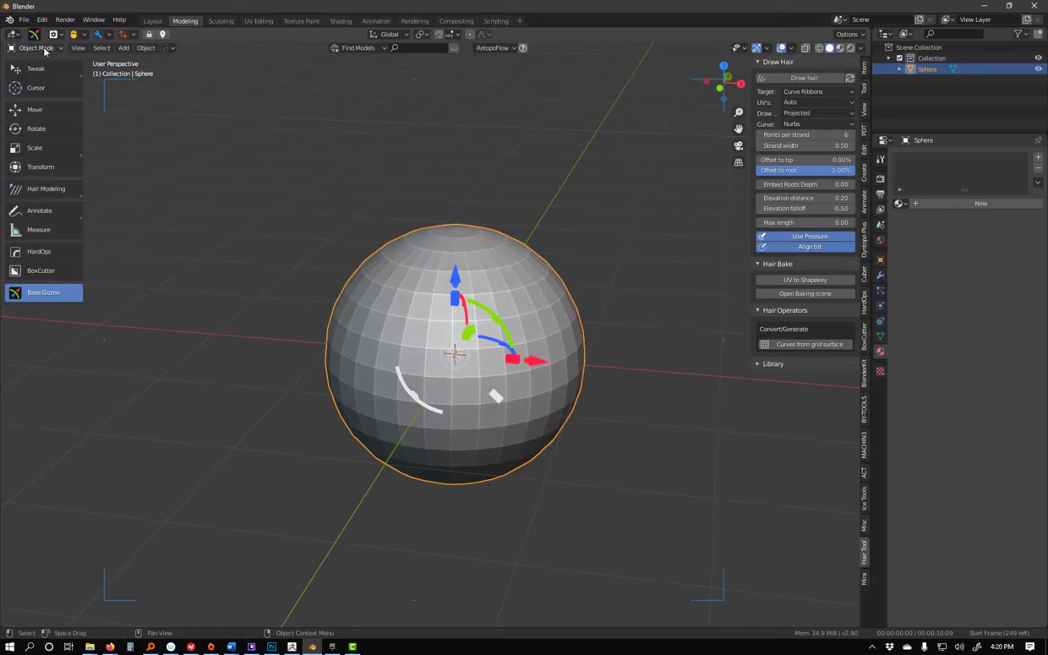
{"action": "left_click", "coordinate": [880, 293]}
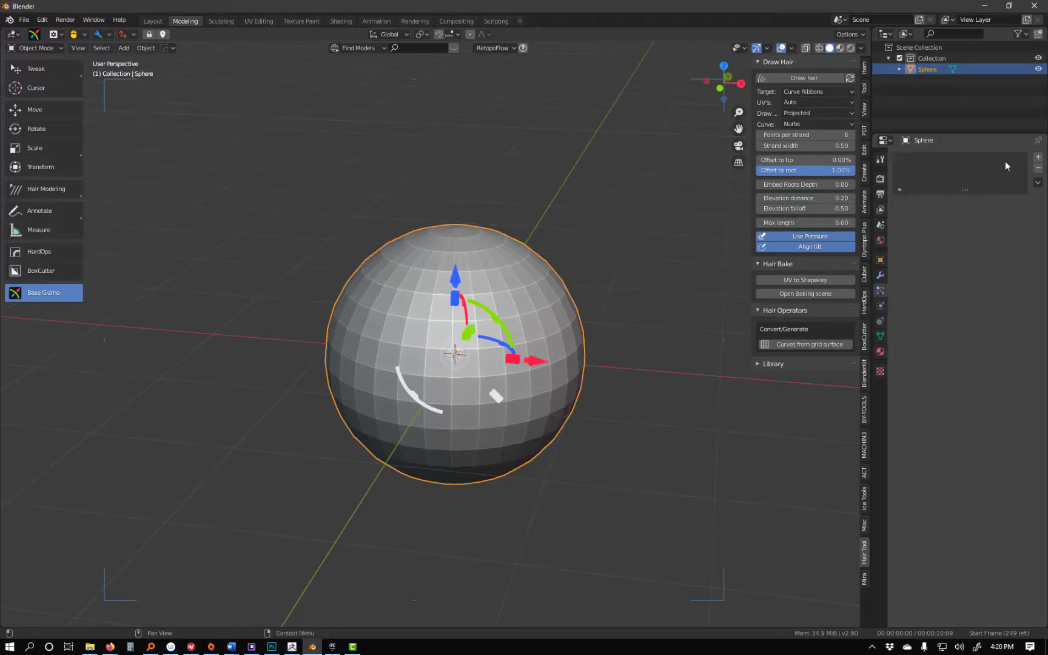
{"action": "left_click", "coordinate": [1038, 157]}
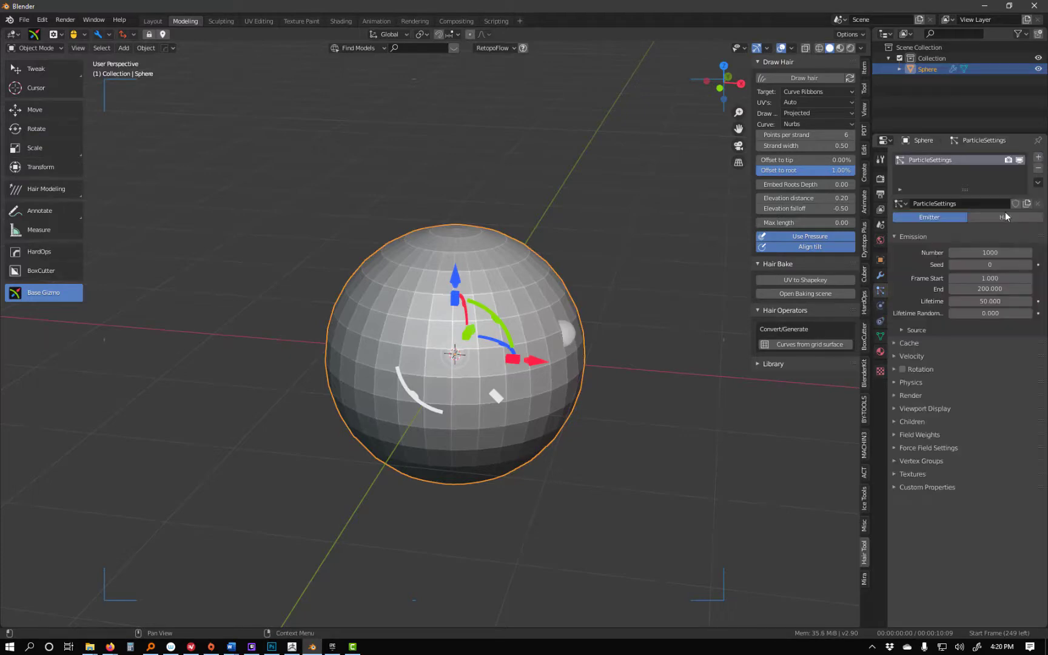
{"action": "left_click", "coordinate": [990, 252]}
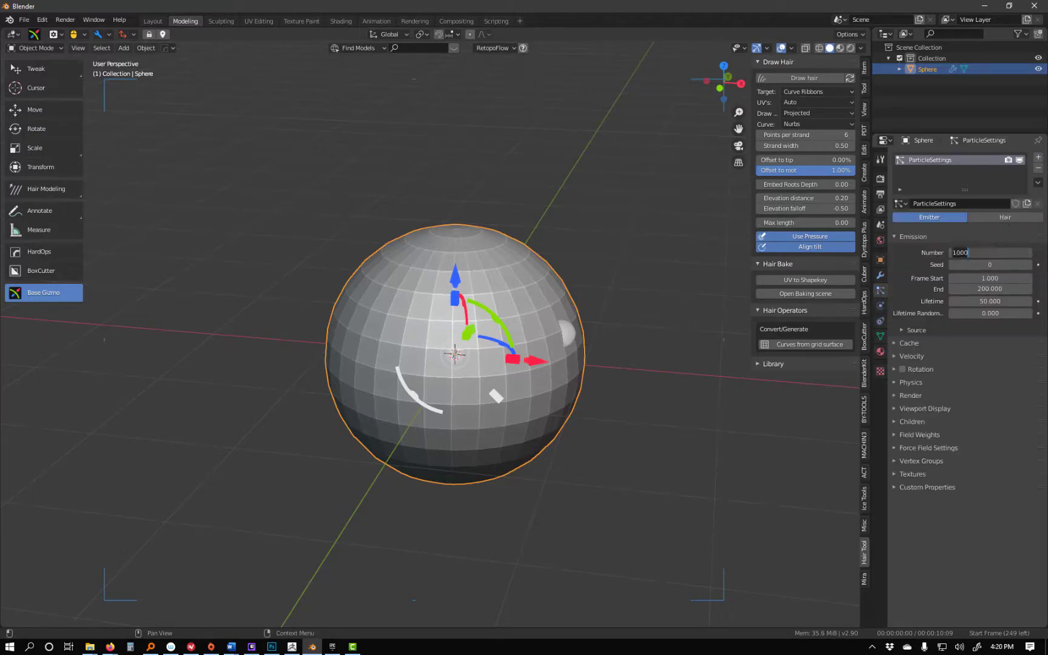
{"action": "left_click", "coordinate": [1002, 217]}
{"action": "left_click", "coordinate": [993, 263]}
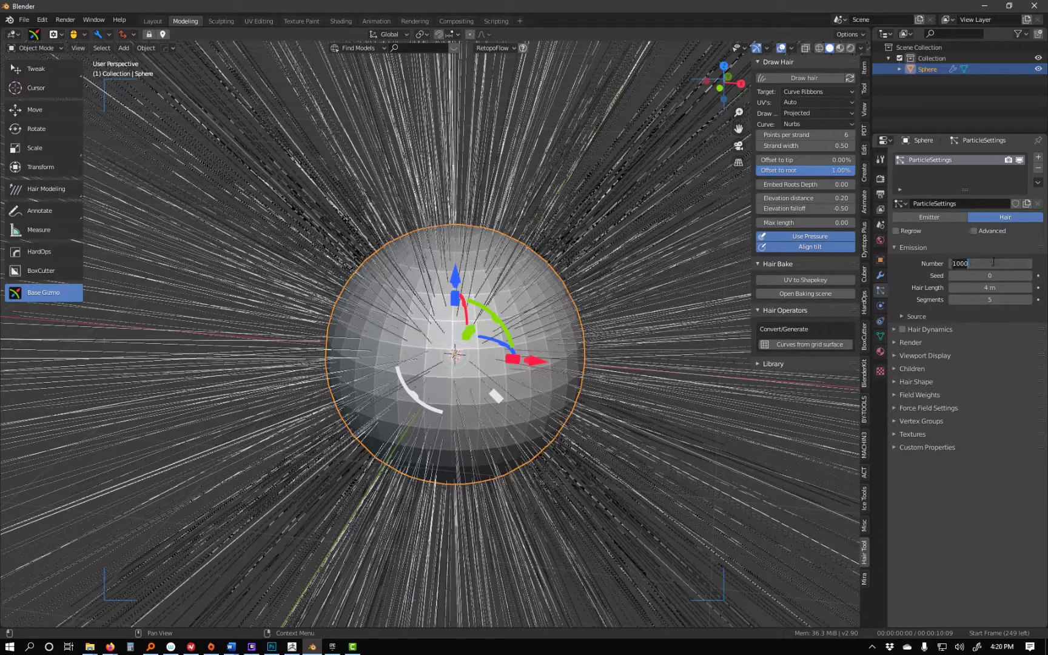
{"action": "type", "text": "100"}
{"action": "key", "text": "Return"}
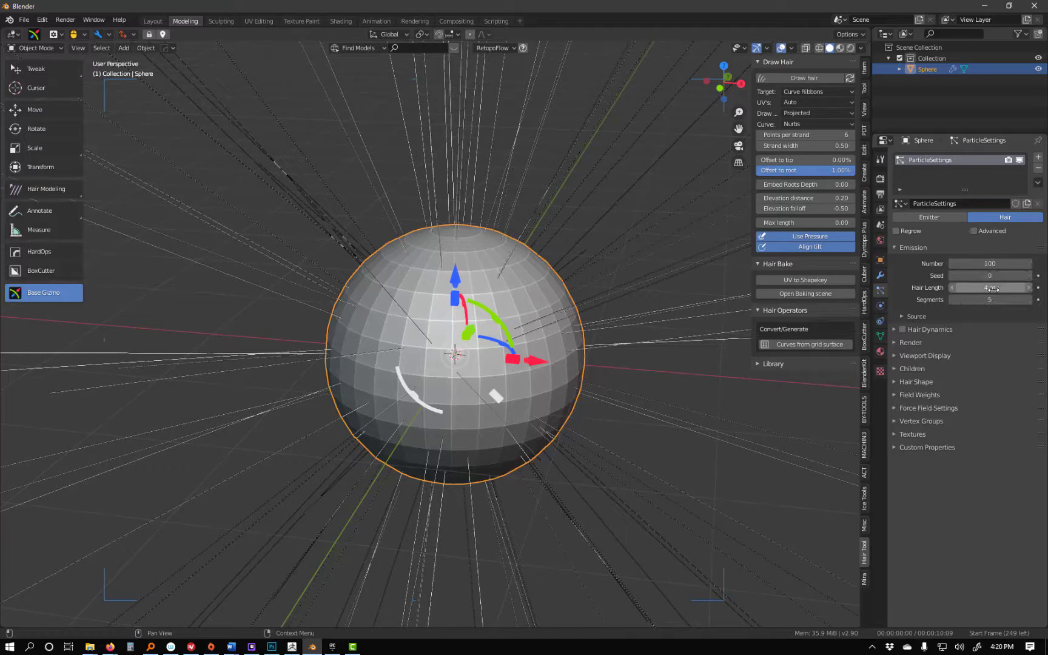
Shorten the hair length to 0.82 m and set the segments to 10.
{"action": "left_click_drag", "start_coordinate": [990, 288], "coordinate": [928, 287]}
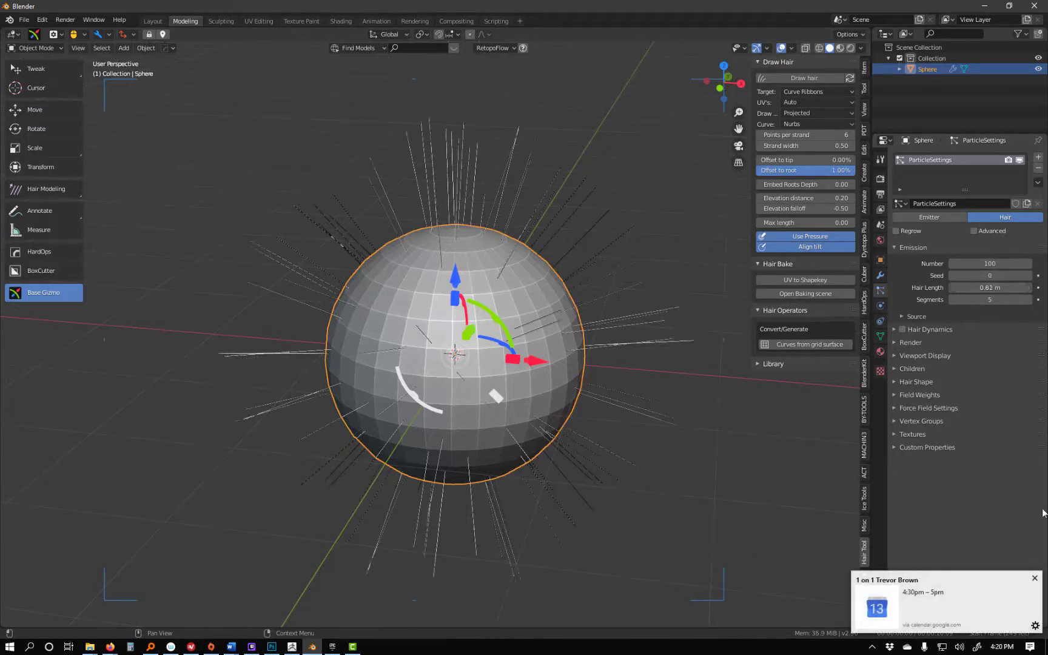
{"action": "left_click", "coordinate": [1035, 578]}
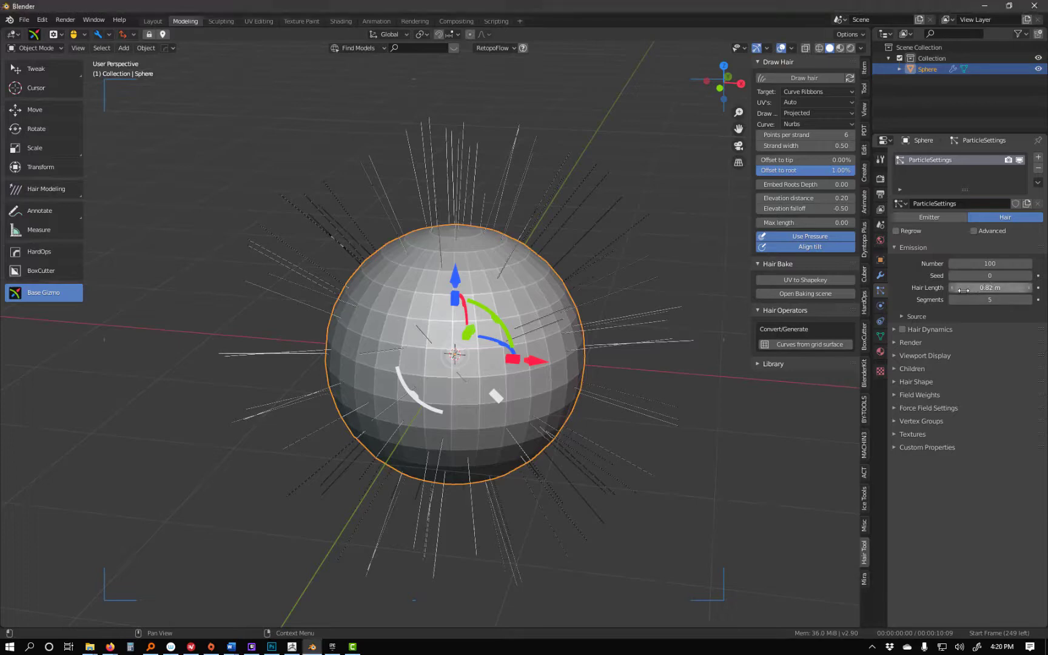
{"action": "left_click", "coordinate": [1029, 300]}
{"action": "left_click", "coordinate": [1030, 300]}
{"action": "left_click", "coordinate": [1029, 300]}
{"action": "left_click", "coordinate": [1030, 300]}
{"action": "left_click", "coordinate": [1029, 300]}
{"action": "left_click", "coordinate": [1029, 301]}
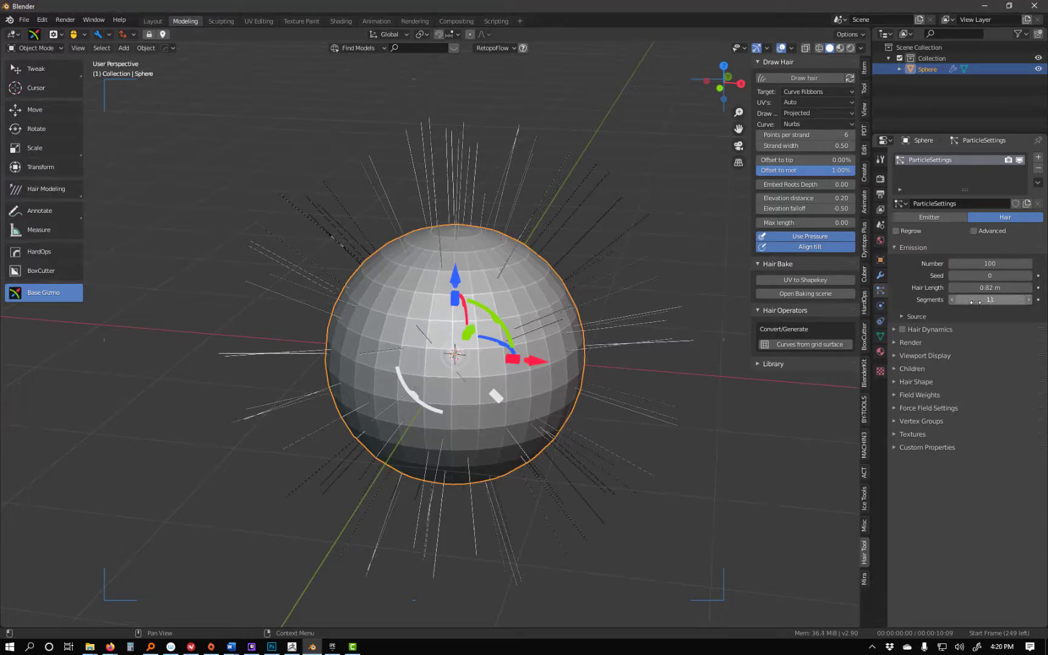
{"action": "left_click", "coordinate": [952, 301]}
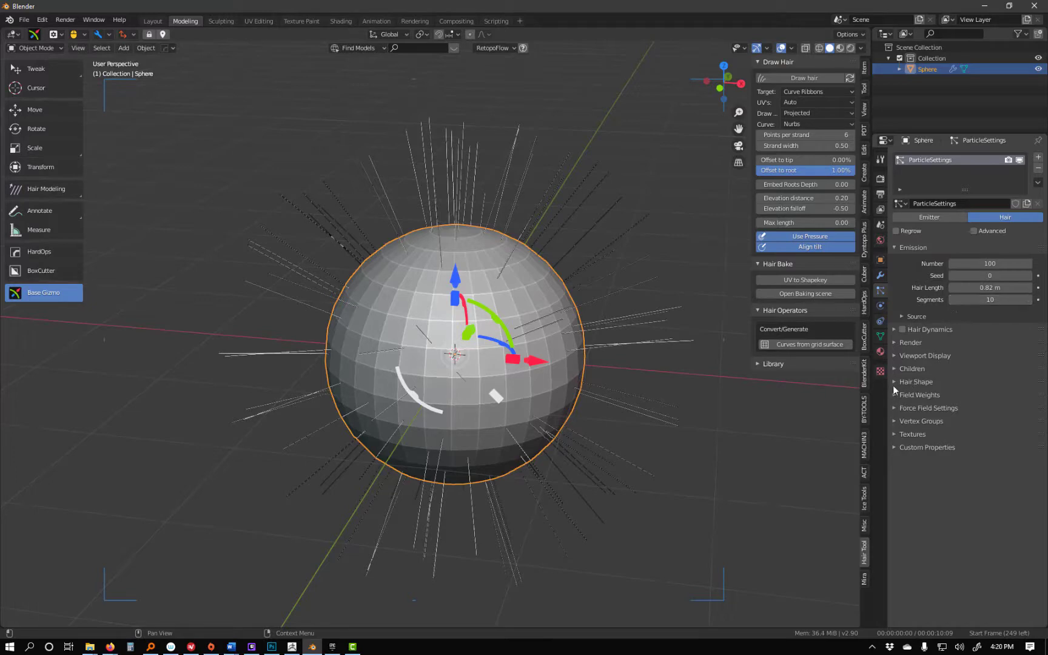
Orbit the hairy sphere and switch it to Weight Paint mode.
{"action": "middle_click_drag", "start_coordinate": [450, 327], "coordinate": [510, 332]}
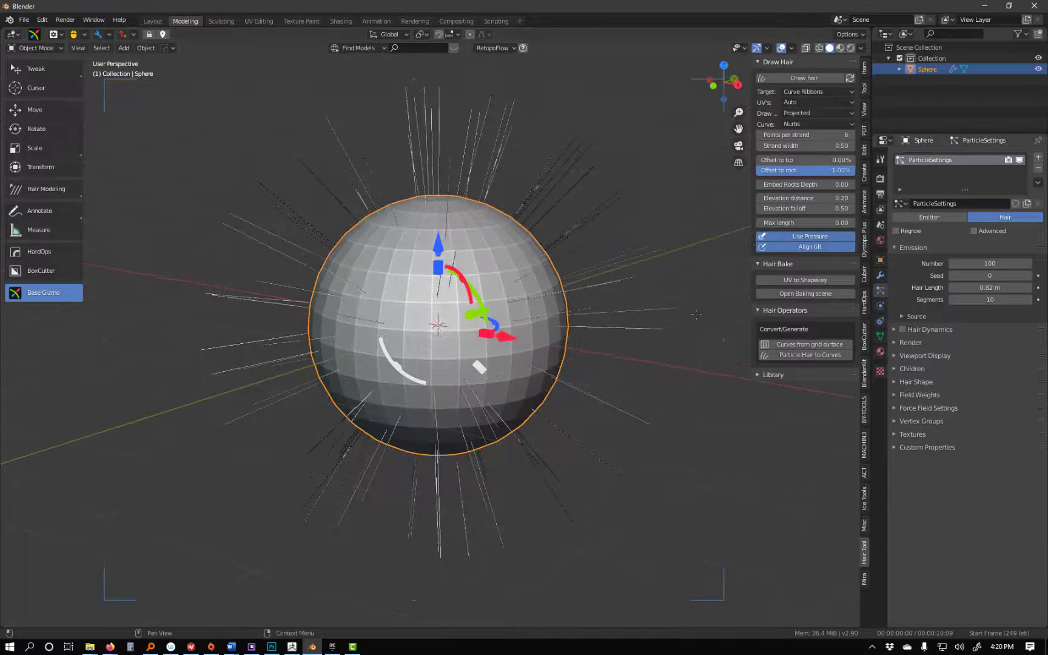
{"action": "left_click", "coordinate": [34, 47]}
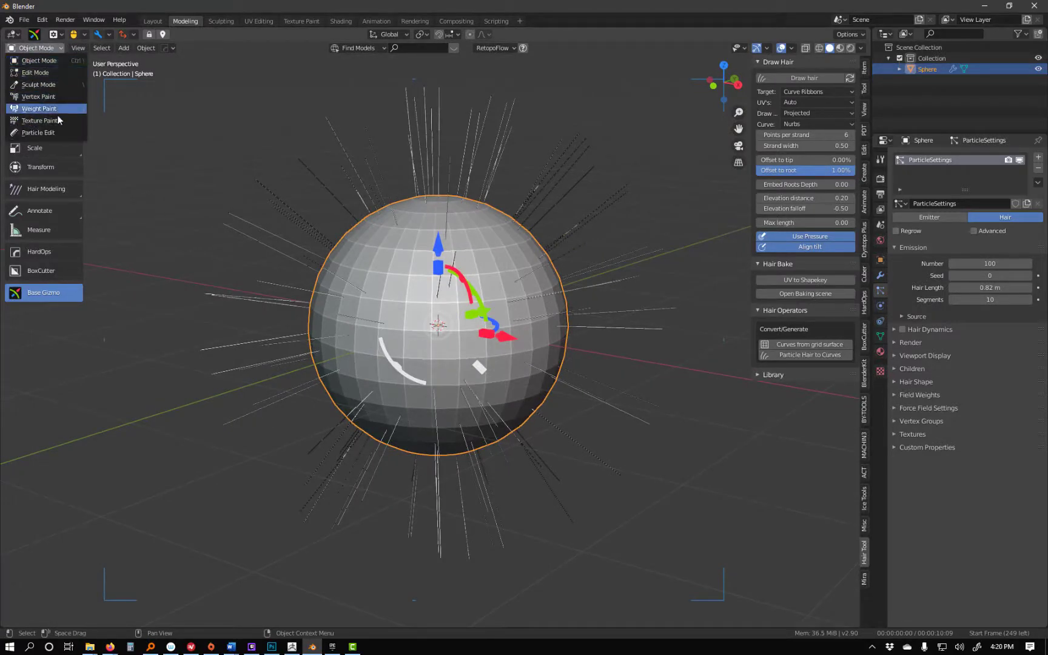
{"action": "left_click", "coordinate": [39, 109]}
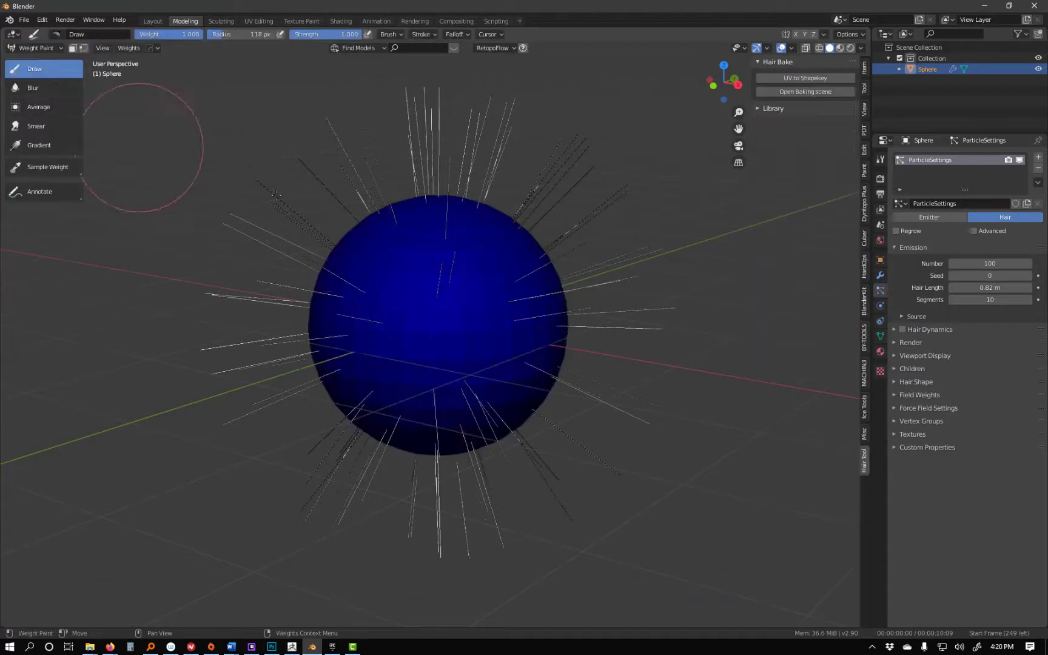
Set the brush falloff to the constant preset and paint full weight across the sphere's front.
{"action": "right_click", "coordinate": [396, 294]}
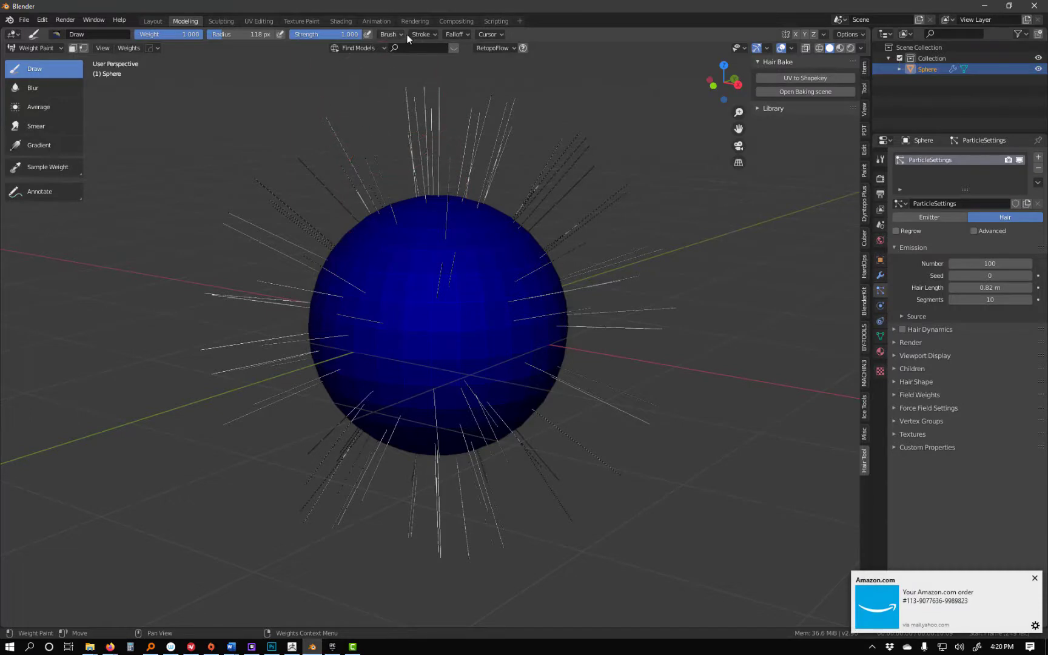
{"action": "left_click", "coordinate": [432, 33]}
{"action": "mouse_move", "coordinate": [452, 34]}
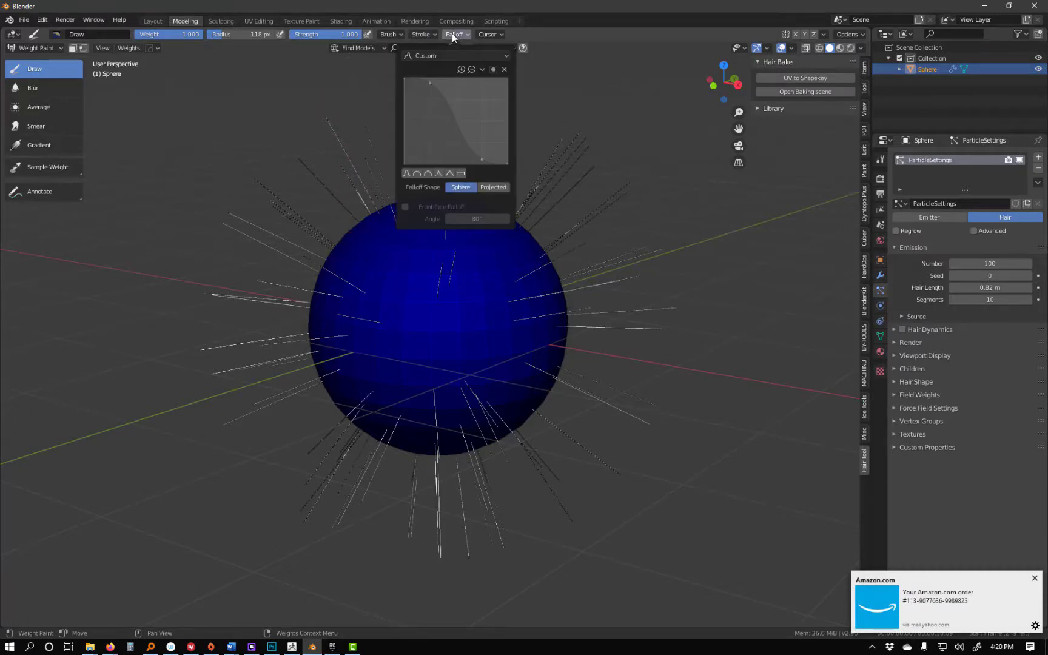
{"action": "left_click", "coordinate": [458, 174]}
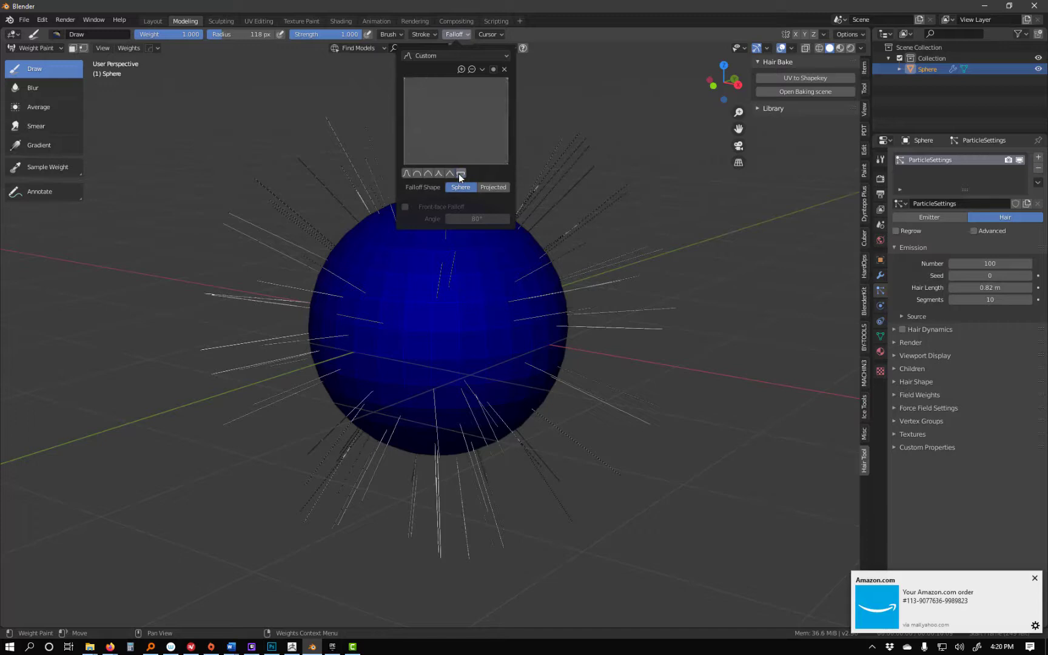
{"action": "mouse_move", "coordinate": [521, 291]}
{"action": "left_mouse_down"}
{"action": "mouse_move", "coordinate": [376, 306]}
{"action": "mouse_move", "coordinate": [427, 308]}
{"action": "mouse_move", "coordinate": [510, 341]}
{"action": "mouse_move", "coordinate": [422, 351]}
{"action": "left_mouse_up"}
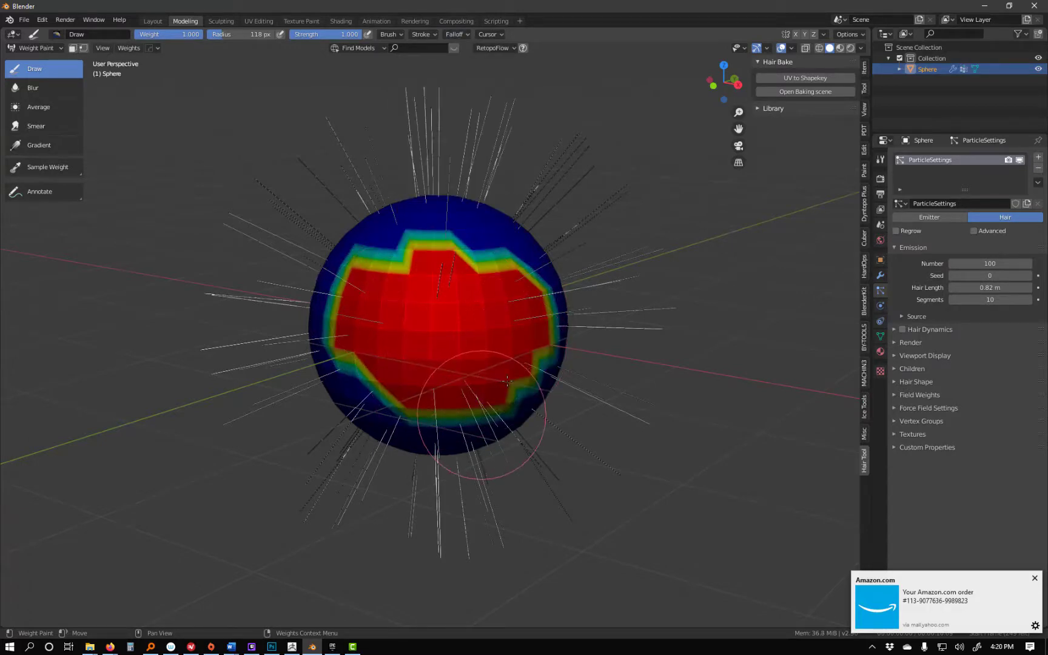
{"action": "left_click", "coordinate": [1035, 578]}
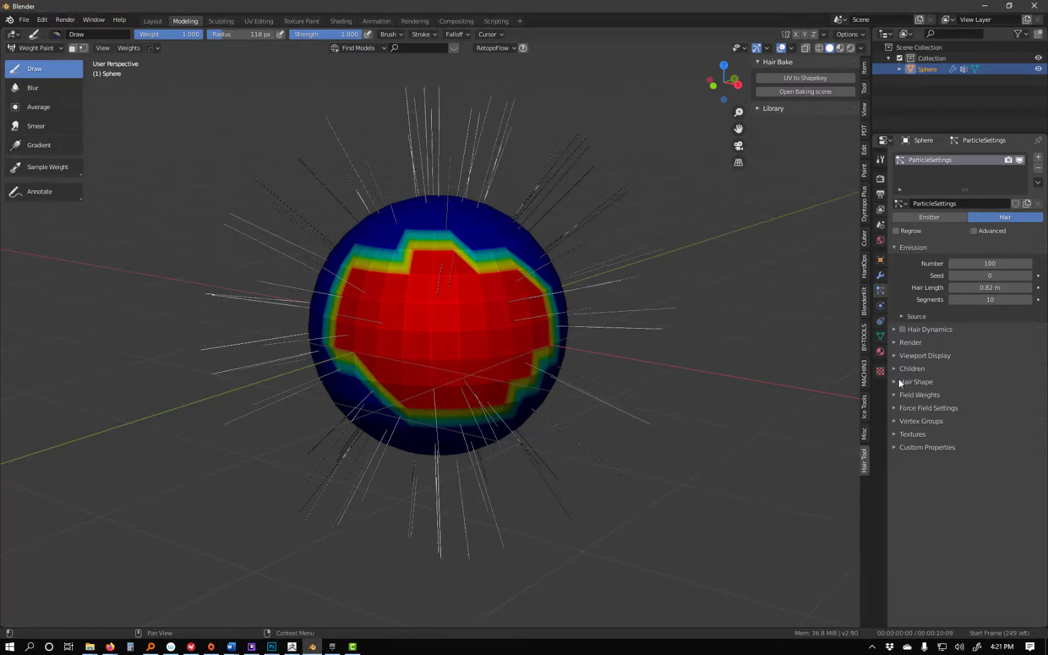
In the particle Vertex Groups settings, set Density to the vertex group 'Group'.
{"action": "left_click", "coordinate": [894, 343]}
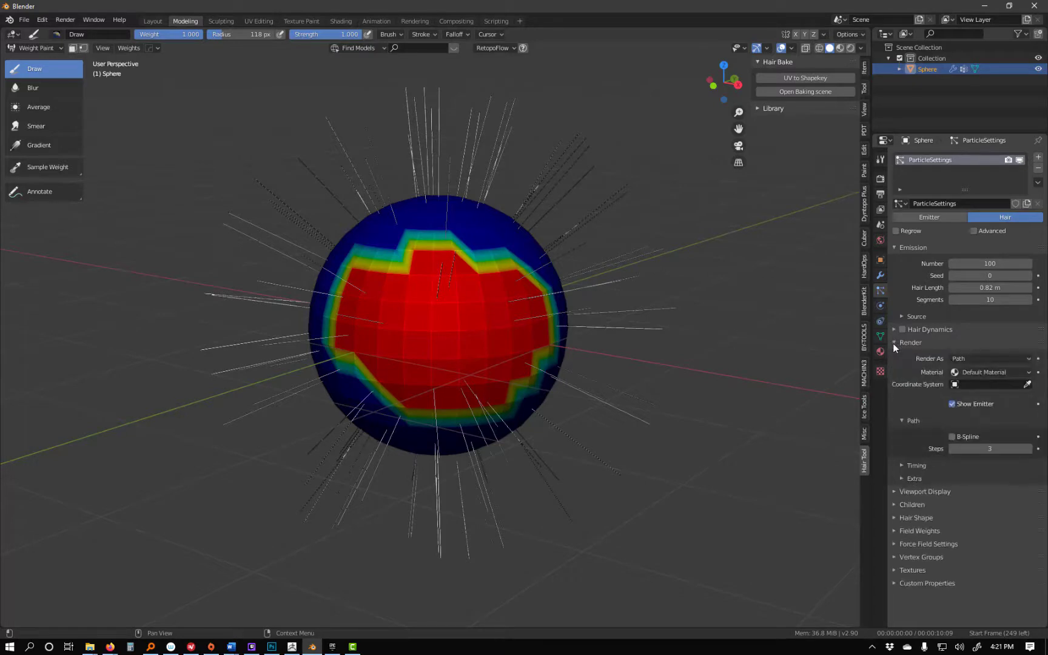
{"action": "left_click", "coordinate": [896, 493]}
{"action": "scroll", "coordinate": [896, 494], "scroll_direction": "down", "scroll_amount": 2}
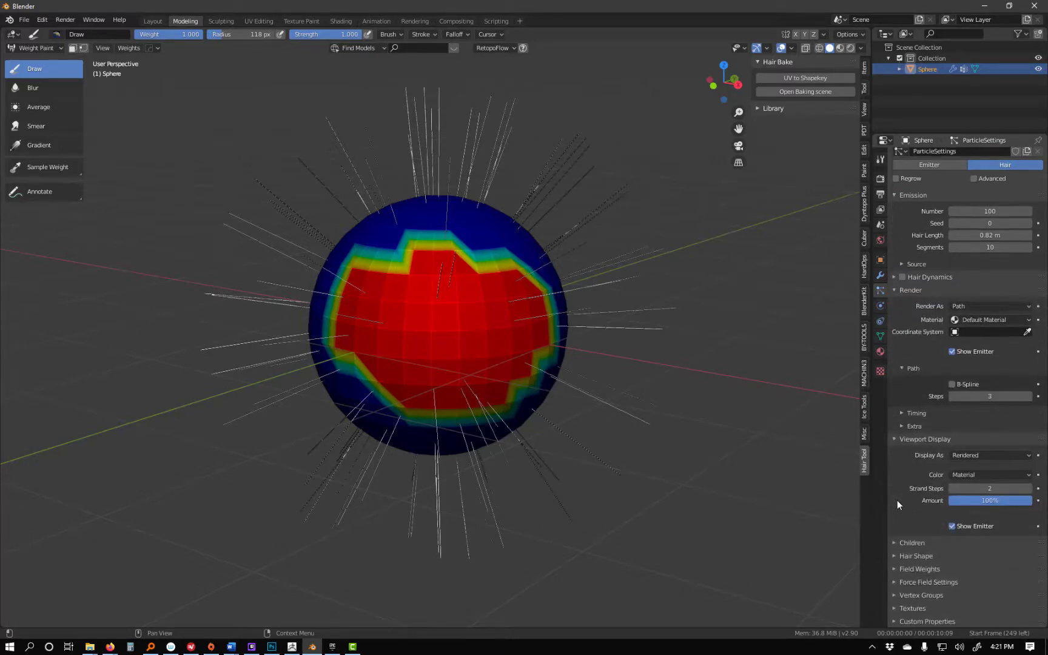
{"action": "left_click", "coordinate": [895, 570]}
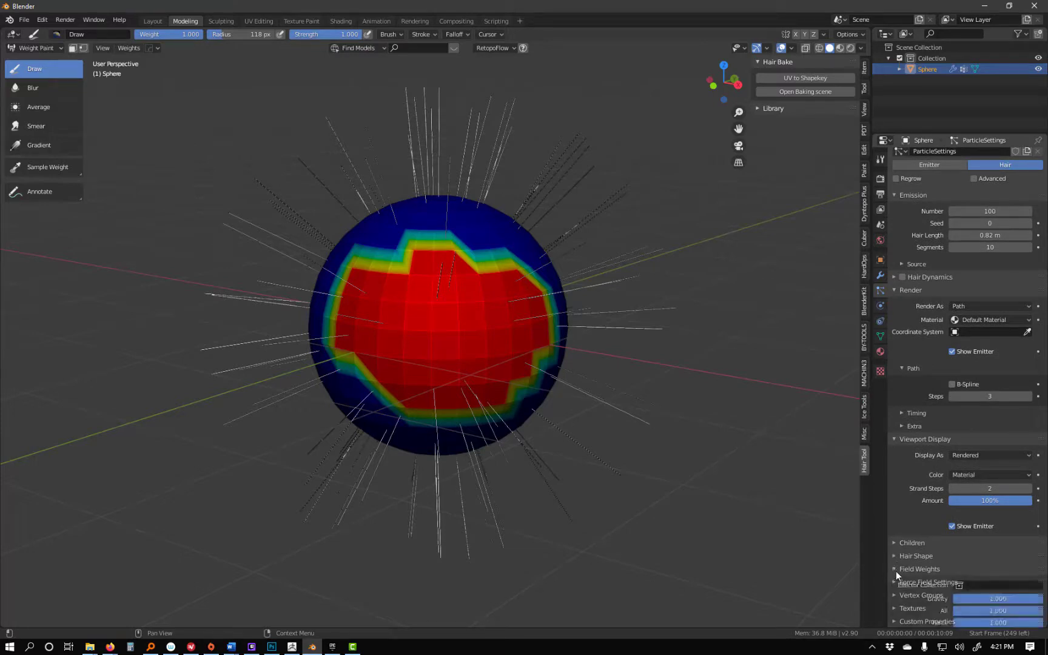
{"action": "scroll", "coordinate": [920, 505], "scroll_direction": "down", "scroll_amount": 9}
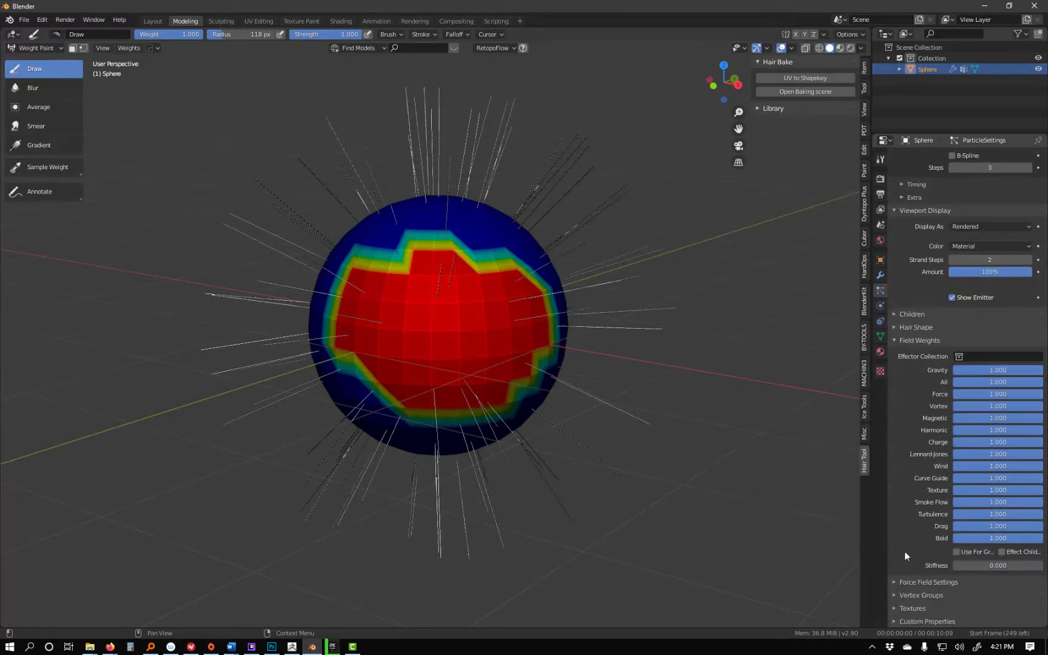
{"action": "left_click", "coordinate": [892, 595]}
{"action": "scroll", "coordinate": [916, 522], "scroll_direction": "down", "scroll_amount": 4}
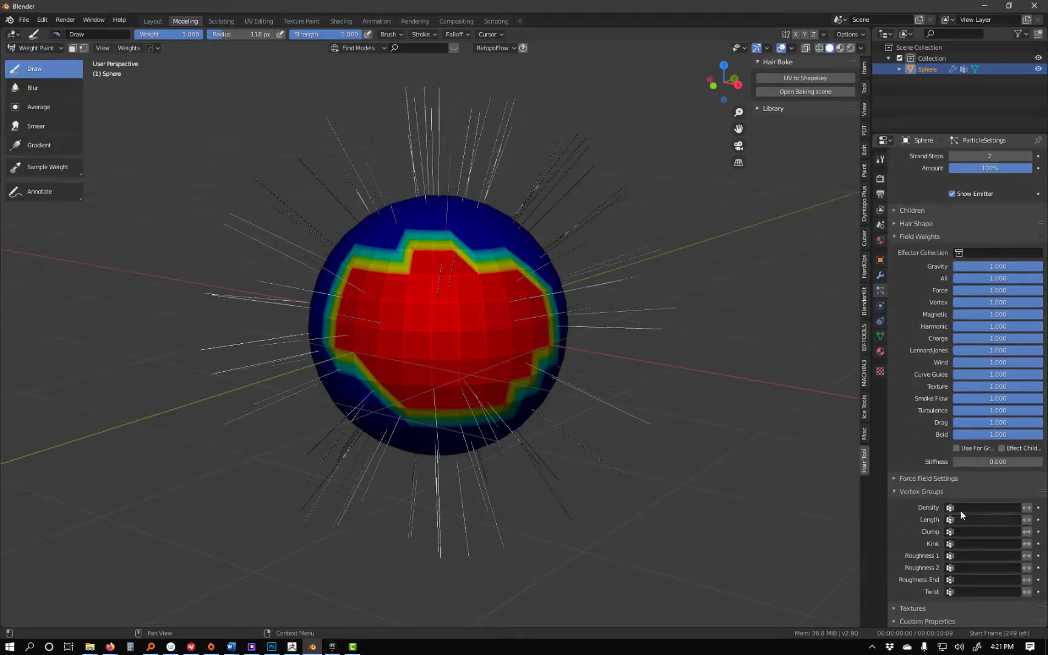
{"action": "left_click", "coordinate": [954, 509]}
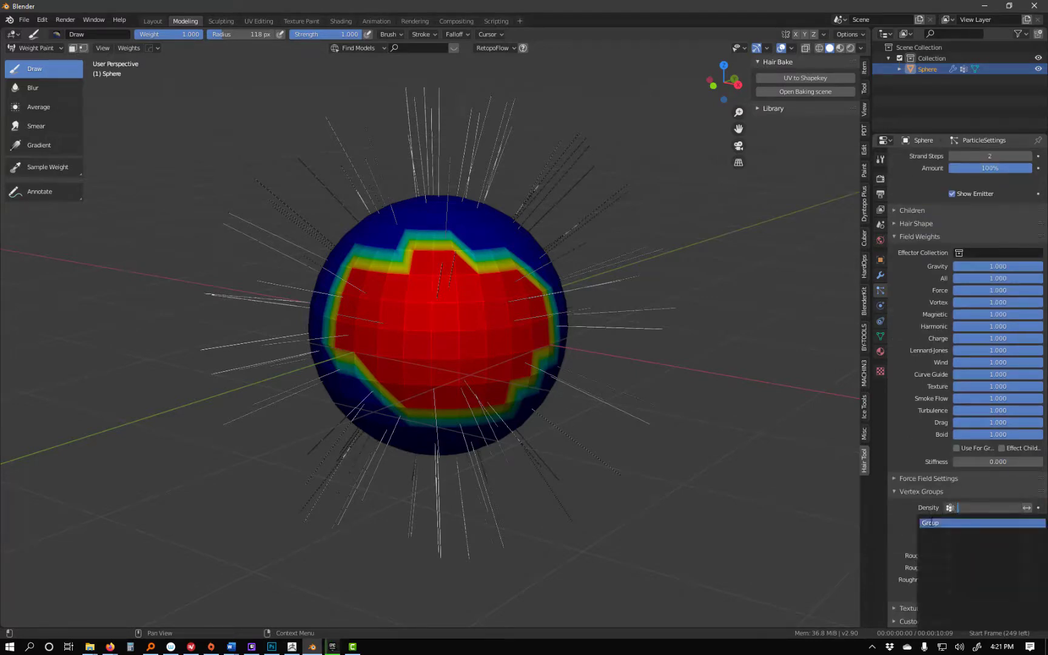
{"action": "left_click", "coordinate": [930, 523]}
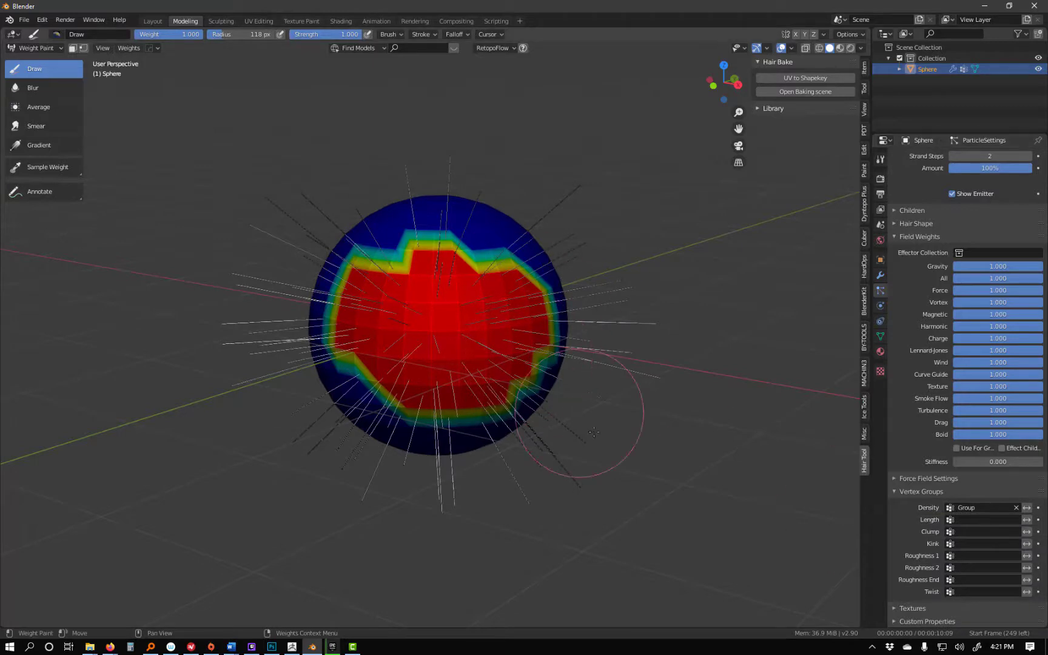
Orbit the sphere to check the hair grows mainly from the painted region.
{"action": "middle_click_drag", "start_coordinate": [549, 407], "coordinate": [570, 361]}
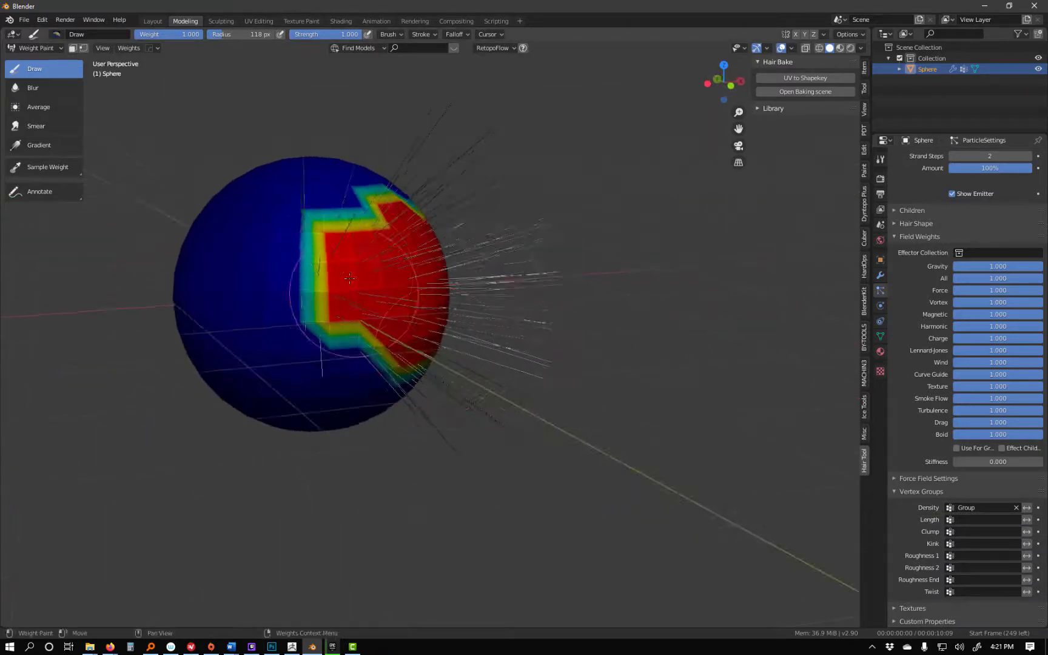
{"action": "middle_click_drag", "start_coordinate": [307, 287], "coordinate": [335, 230]}
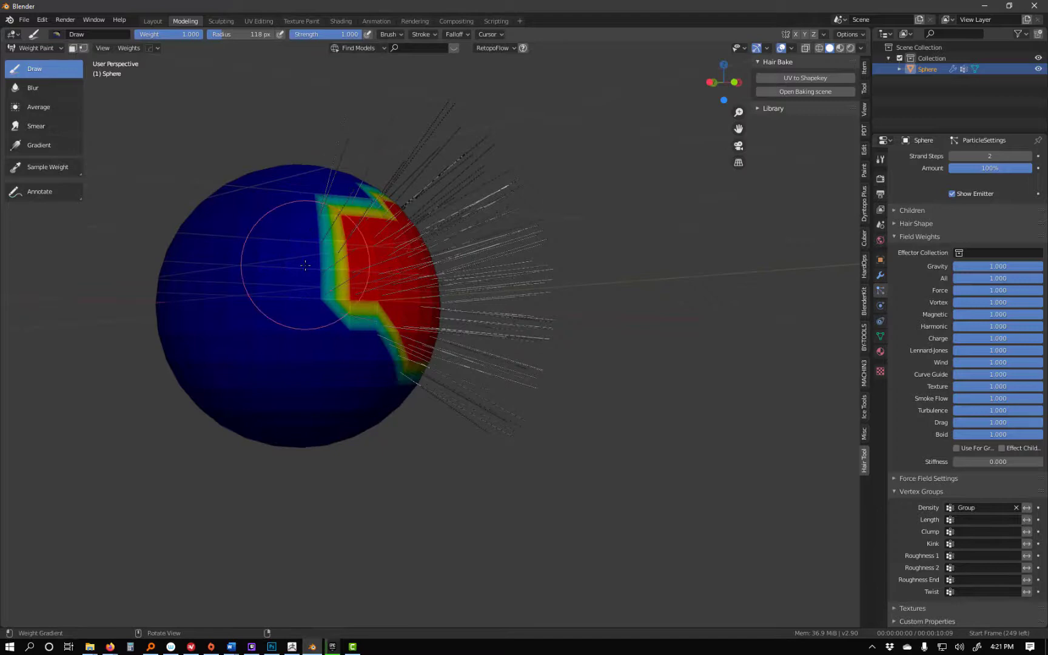
{"action": "middle_click_drag", "start_coordinate": [291, 261], "coordinate": [386, 175]}
{"action": "middle_click_drag", "start_coordinate": [346, 217], "coordinate": [425, 400]}
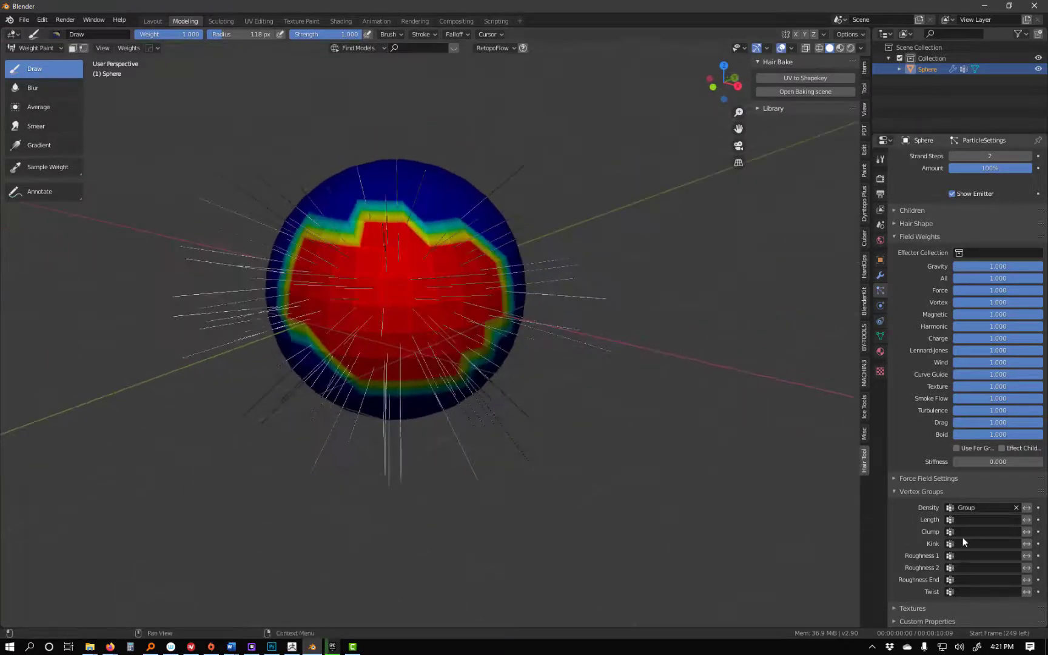
{"action": "middle_click_drag", "start_coordinate": [473, 358], "coordinate": [497, 376]}
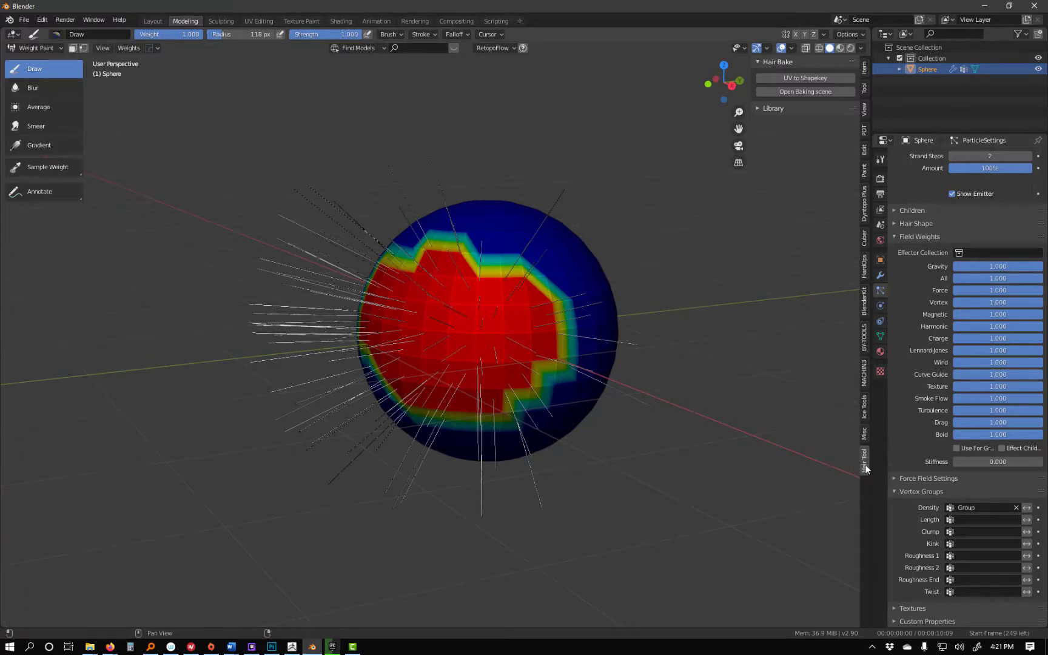
Enter Particle Edit mode and comb the left-side strands downward into hanging locks.
{"action": "left_click", "coordinate": [44, 50]}
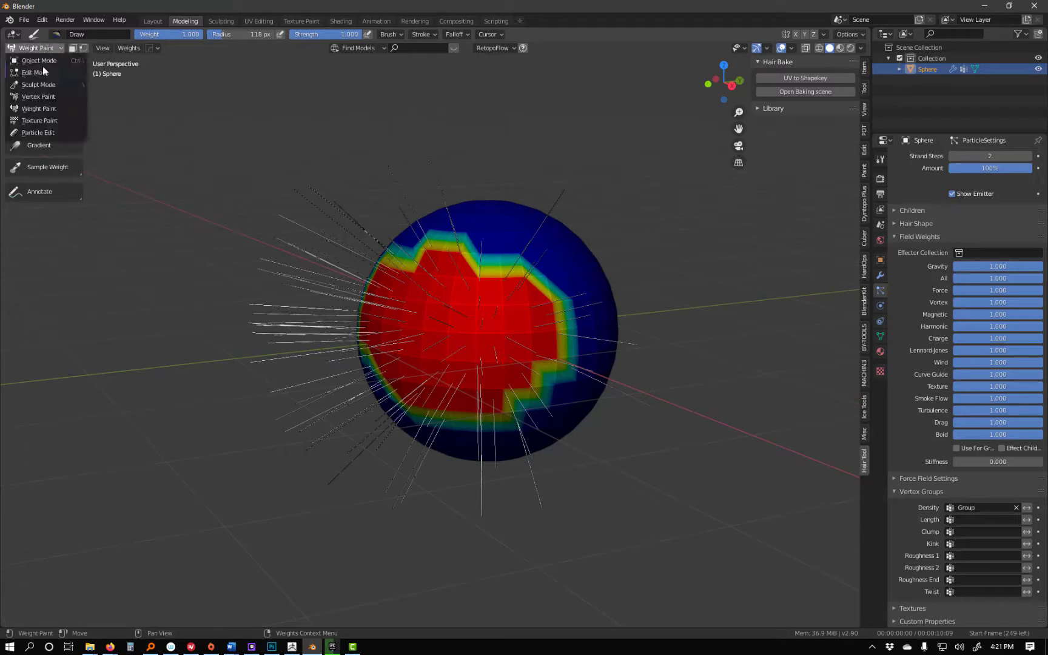
{"action": "left_click", "coordinate": [47, 134]}
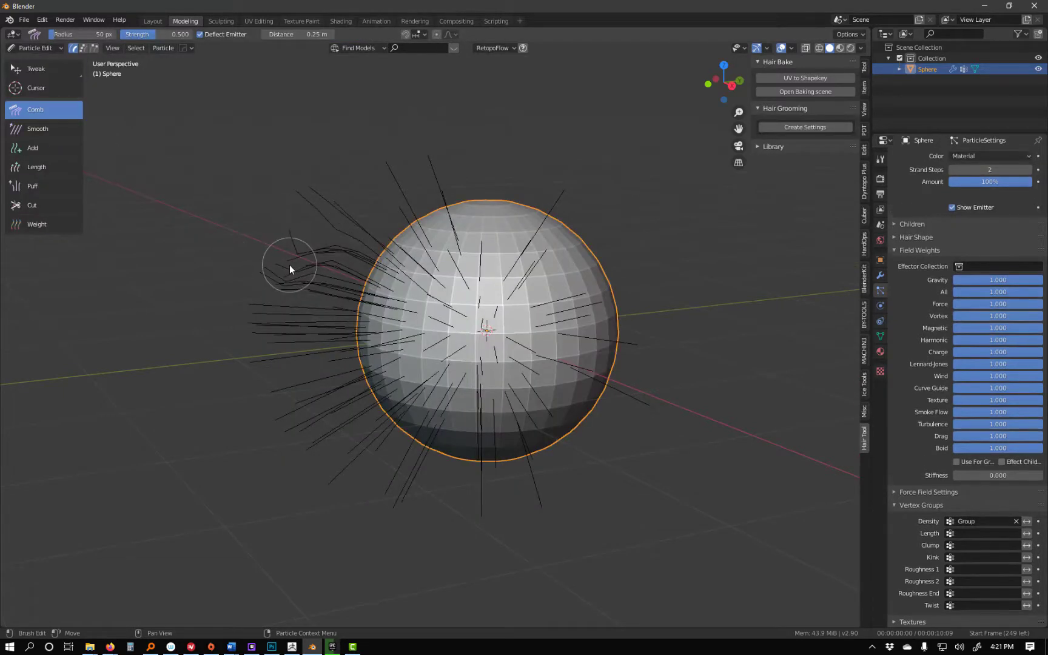
{"action": "left_click_drag", "start_coordinate": [289, 263], "coordinate": [276, 339]}
{"action": "mouse_move", "coordinate": [304, 248]}
{"action": "left_mouse_down"}
{"action": "mouse_move", "coordinate": [291, 335]}
{"action": "mouse_move", "coordinate": [365, 508]}
{"action": "left_mouse_up"}
{"action": "left_click_drag", "start_coordinate": [330, 432], "coordinate": [347, 494]}
{"action": "left_click_drag", "start_coordinate": [367, 434], "coordinate": [416, 524]}
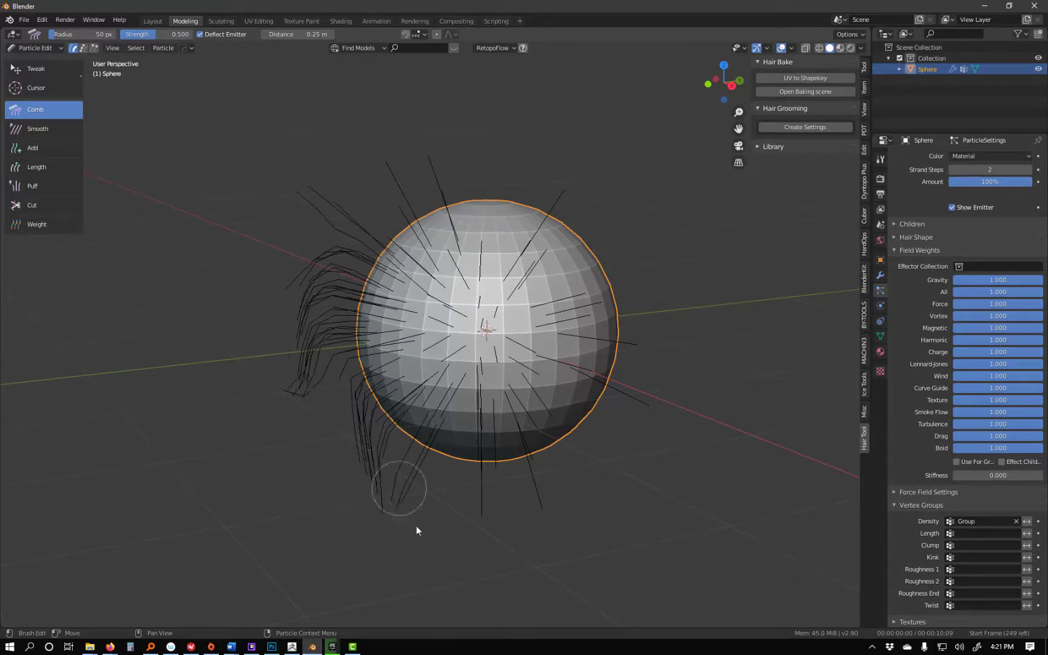
{"action": "left_click_drag", "start_coordinate": [612, 364], "coordinate": [556, 479]}
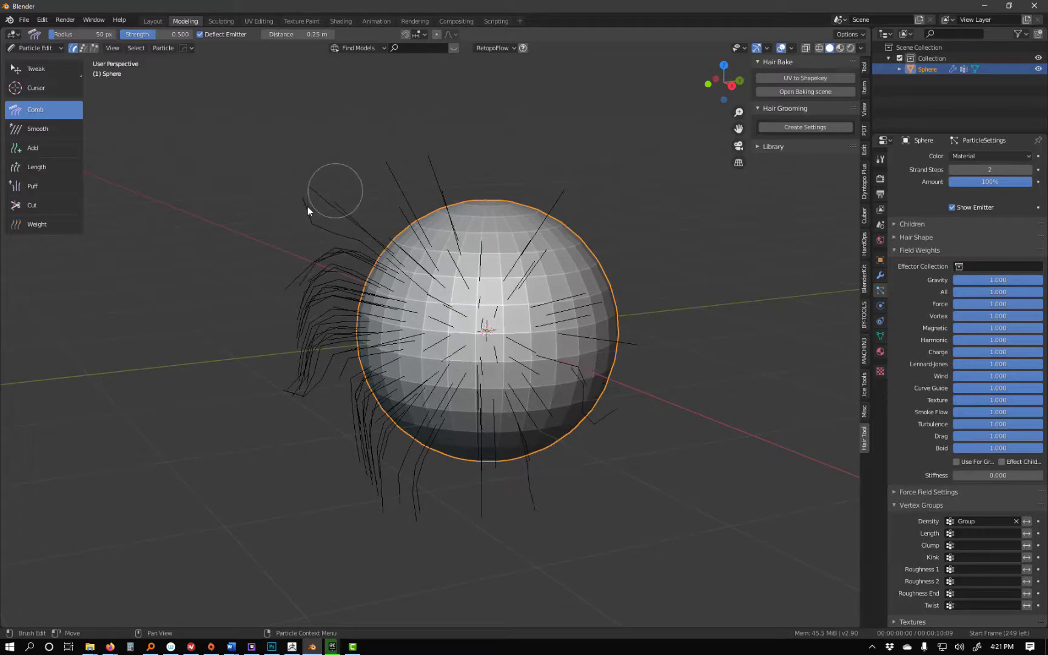
{"action": "mouse_move", "coordinate": [308, 206]}
{"action": "left_mouse_down"}
{"action": "mouse_move", "coordinate": [280, 293]}
{"action": "mouse_move", "coordinate": [290, 344]}
{"action": "left_mouse_up"}
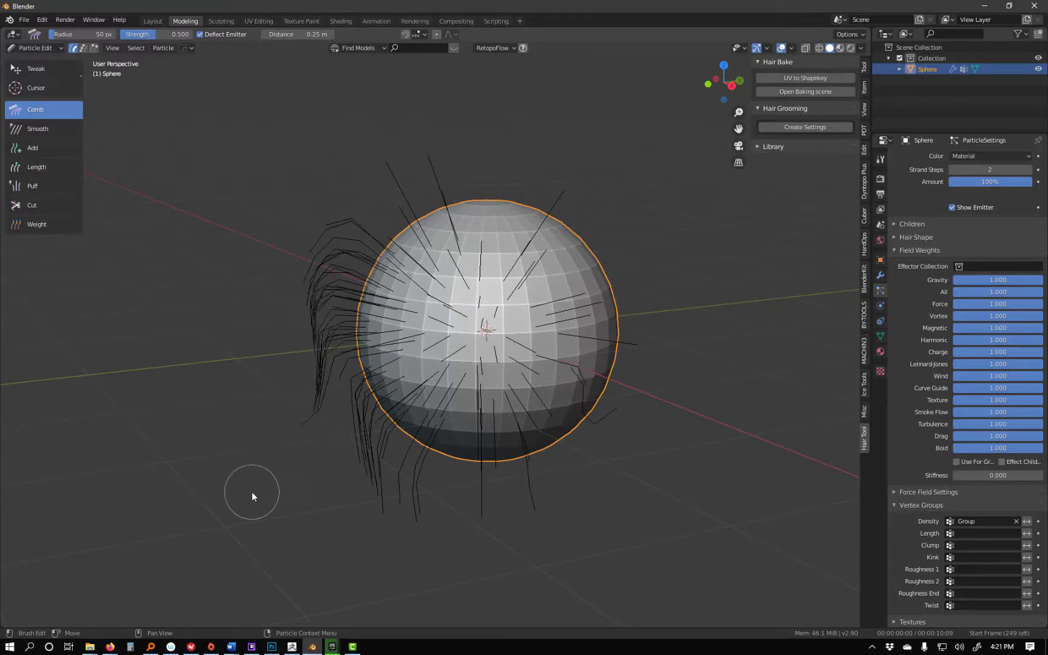
{"action": "middle_click_drag", "start_coordinate": [243, 491], "coordinate": [515, 315]}
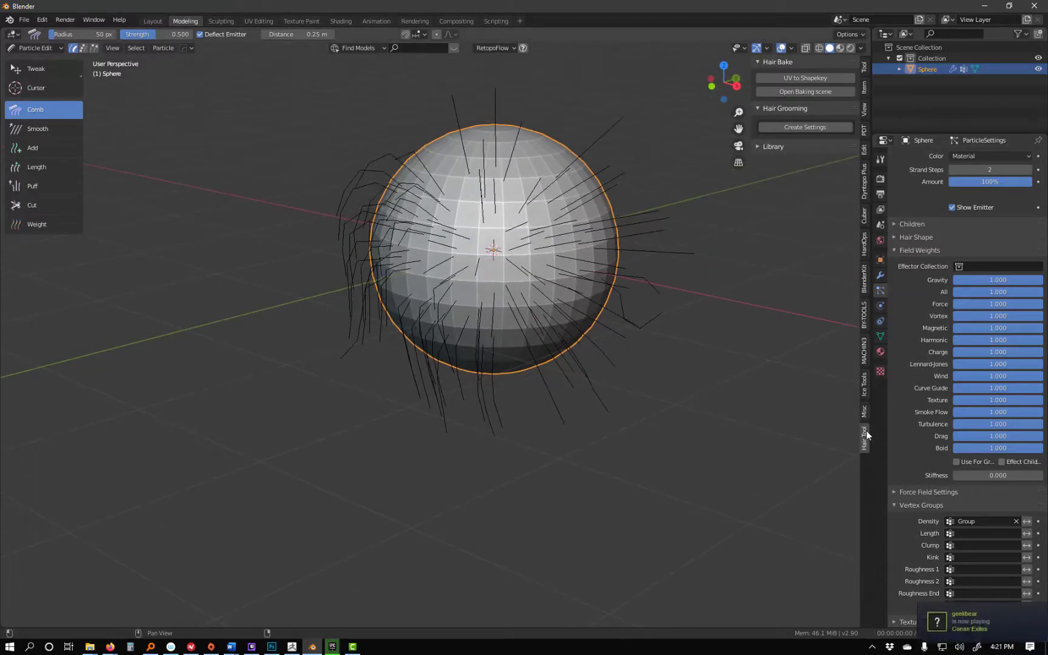
Create Hair Tool ribbon settings with interactive grooming and comb the ribbons downward.
{"action": "left_click", "coordinate": [795, 127]}
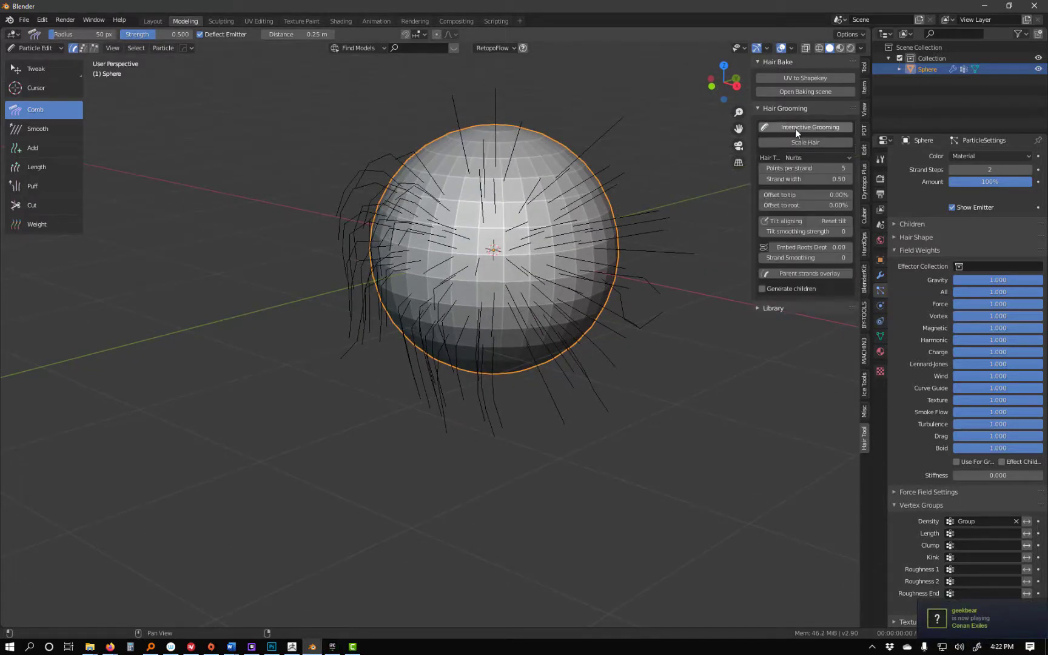
{"action": "left_click", "coordinate": [801, 128]}
{"action": "middle_click_drag", "start_coordinate": [446, 278], "coordinate": [254, 367]}
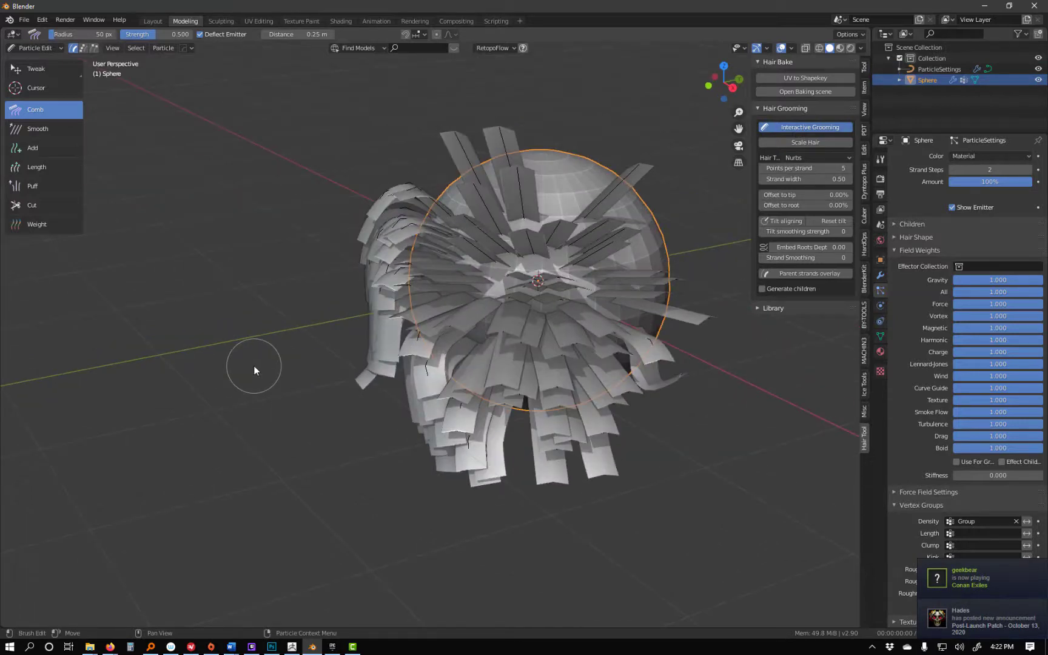
{"action": "right_click", "coordinate": [415, 267]}
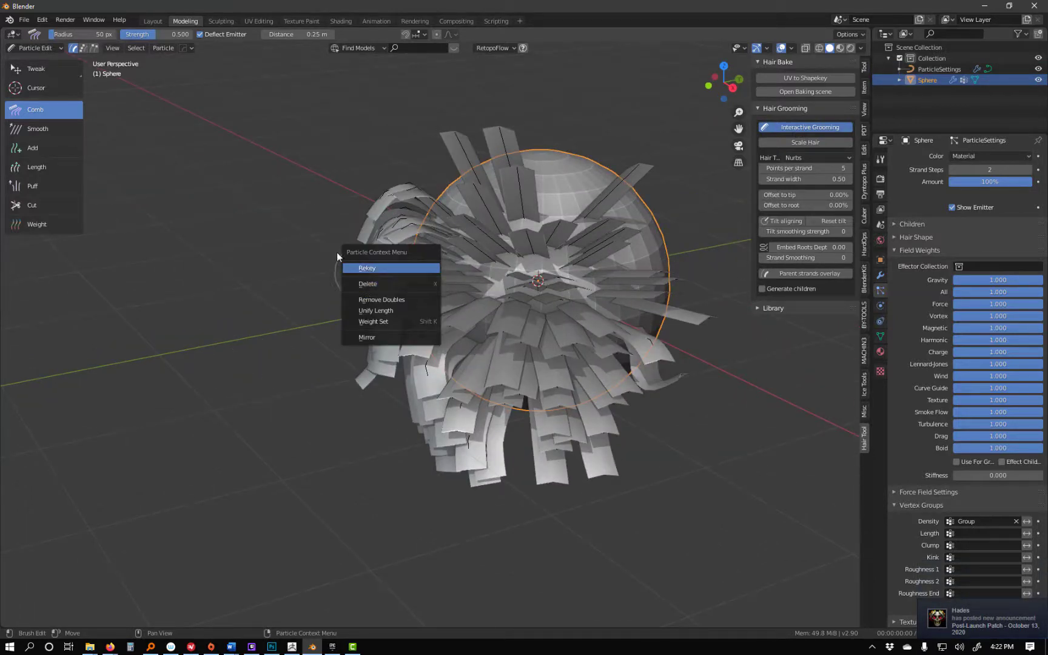
{"action": "mouse_move", "coordinate": [391, 203]}
{"action": "left_mouse_down"}
{"action": "mouse_move", "coordinate": [372, 242]}
{"action": "mouse_move", "coordinate": [363, 406]}
{"action": "mouse_move", "coordinate": [355, 376]}
{"action": "mouse_move", "coordinate": [380, 384]}
{"action": "mouse_move", "coordinate": [362, 366]}
{"action": "mouse_move", "coordinate": [386, 370]}
{"action": "left_mouse_up"}
{"action": "mouse_move", "coordinate": [479, 462]}
{"action": "left_mouse_down"}
{"action": "mouse_move", "coordinate": [467, 465]}
{"action": "mouse_move", "coordinate": [480, 463]}
{"action": "mouse_move", "coordinate": [388, 412]}
{"action": "mouse_move", "coordinate": [409, 364]}
{"action": "left_mouse_up"}
{"action": "middle_click_drag", "start_coordinate": [402, 337], "coordinate": [361, 327]}
{"action": "scroll", "coordinate": [355, 352], "scroll_direction": "down", "scroll_amount": 4}
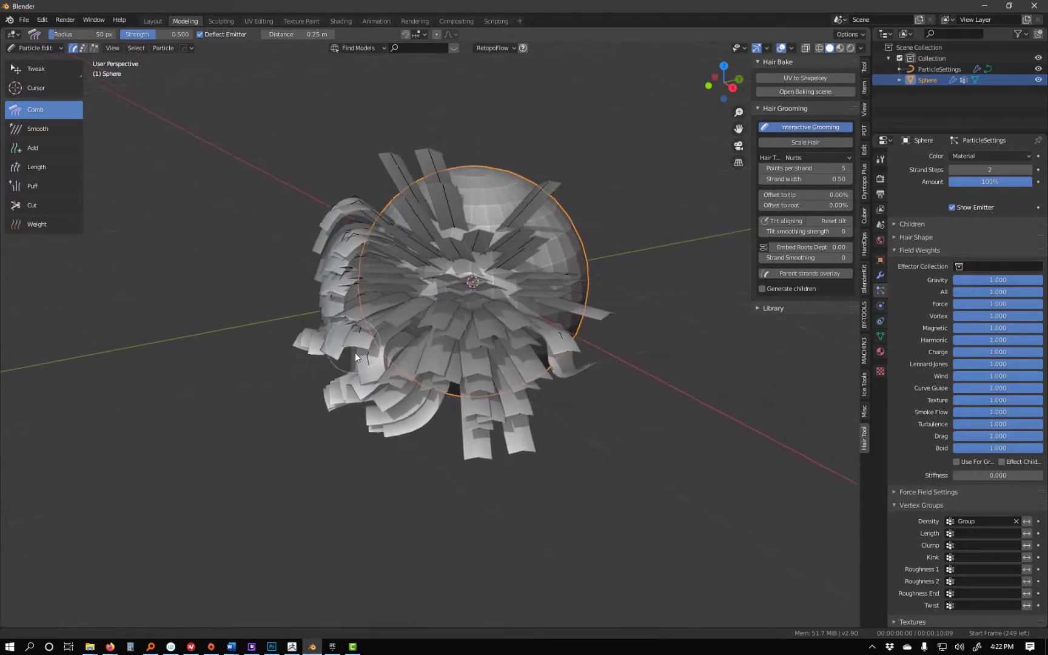
{"action": "middle_click_drag", "start_coordinate": [390, 427], "coordinate": [357, 347]}
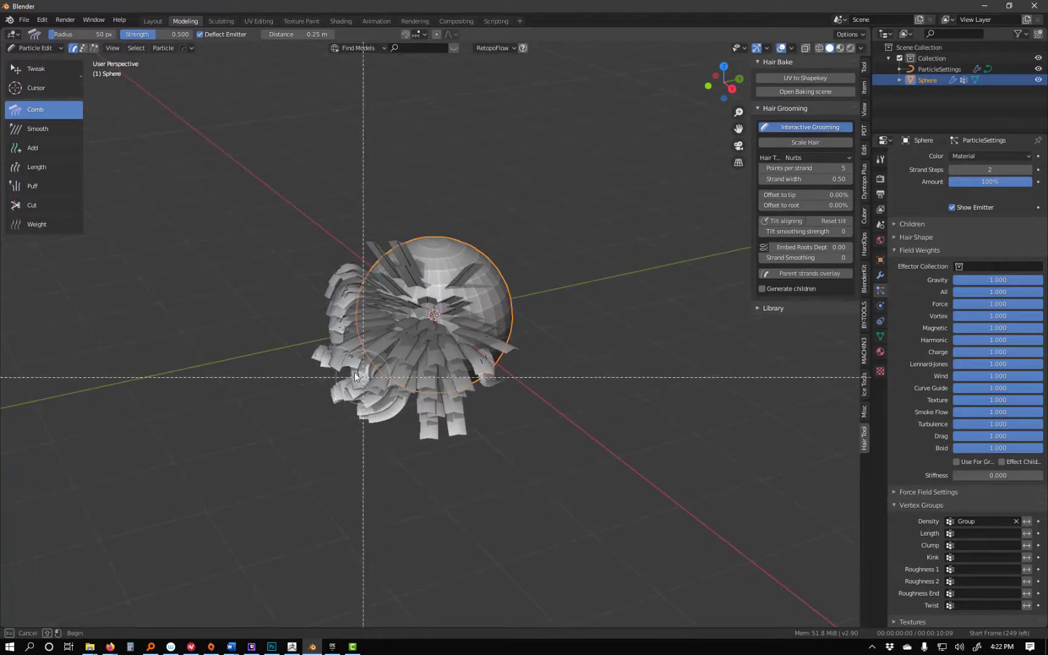
{"action": "left_click_drag", "start_coordinate": [340, 363], "coordinate": [320, 359]}
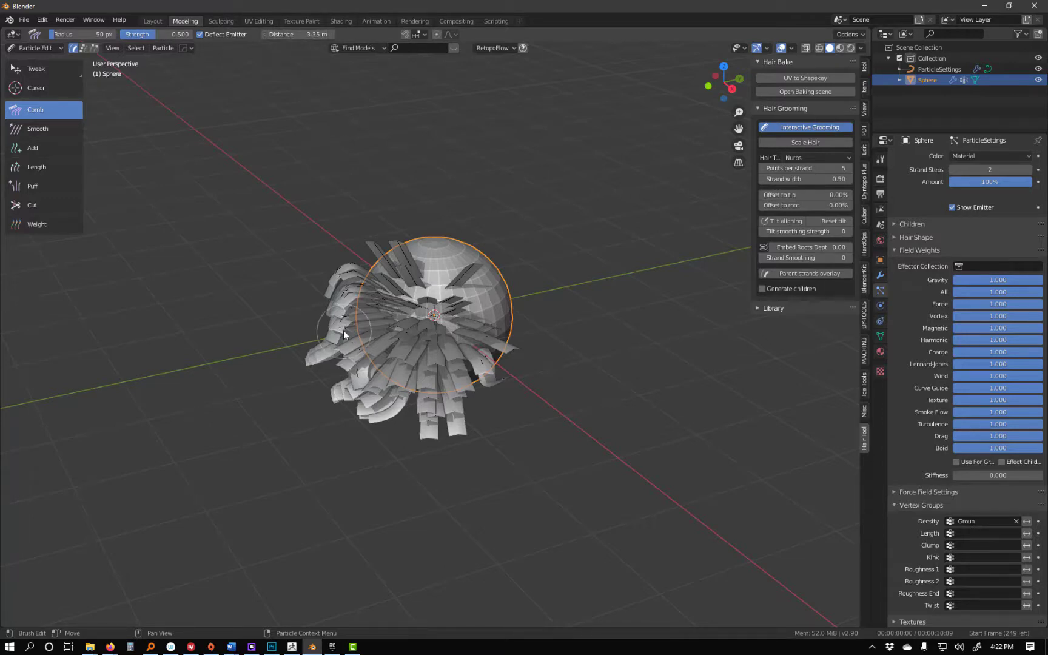
Set brush distance to 1.05 m and comb radius to 161 px, then sweep hair down and left.
{"action": "left_click_drag", "start_coordinate": [300, 34], "coordinate": [270, 35]}
{"action": "left_click_drag", "start_coordinate": [63, 35], "coordinate": [91, 35]}
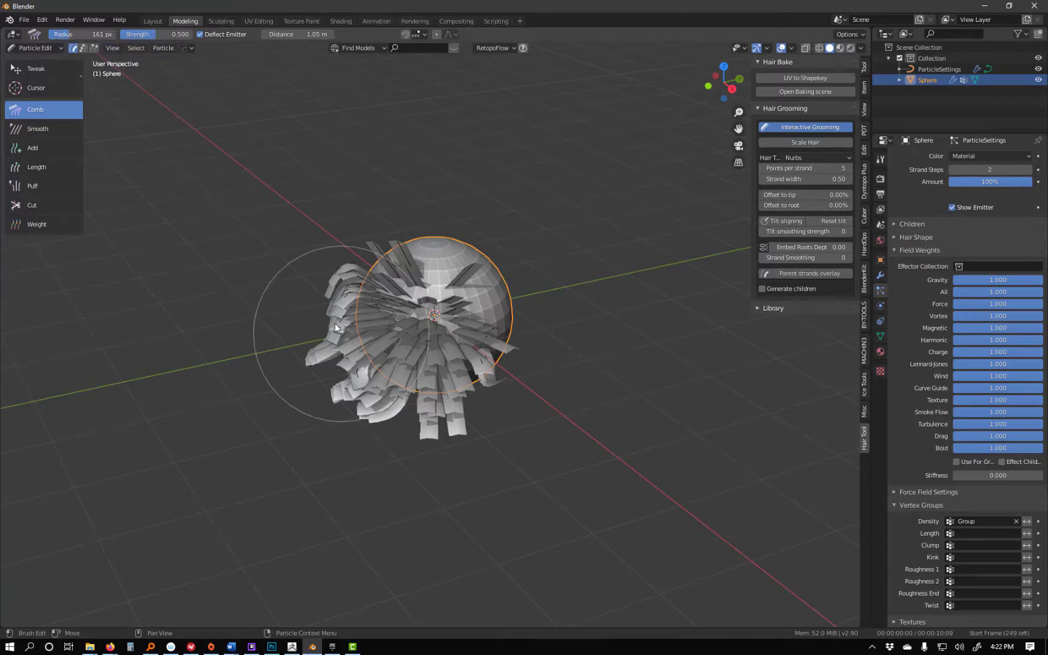
{"action": "mouse_move", "coordinate": [311, 352]}
{"action": "left_mouse_down"}
{"action": "mouse_move", "coordinate": [346, 437]}
{"action": "mouse_move", "coordinate": [320, 452]}
{"action": "mouse_move", "coordinate": [475, 447]}
{"action": "mouse_move", "coordinate": [515, 364]}
{"action": "mouse_move", "coordinate": [513, 415]}
{"action": "mouse_move", "coordinate": [494, 464]}
{"action": "mouse_move", "coordinate": [368, 470]}
{"action": "mouse_move", "coordinate": [301, 429]}
{"action": "mouse_move", "coordinate": [265, 369]}
{"action": "mouse_move", "coordinate": [349, 480]}
{"action": "left_mouse_up"}
{"action": "middle_click_drag", "start_coordinate": [318, 374], "coordinate": [518, 426]}
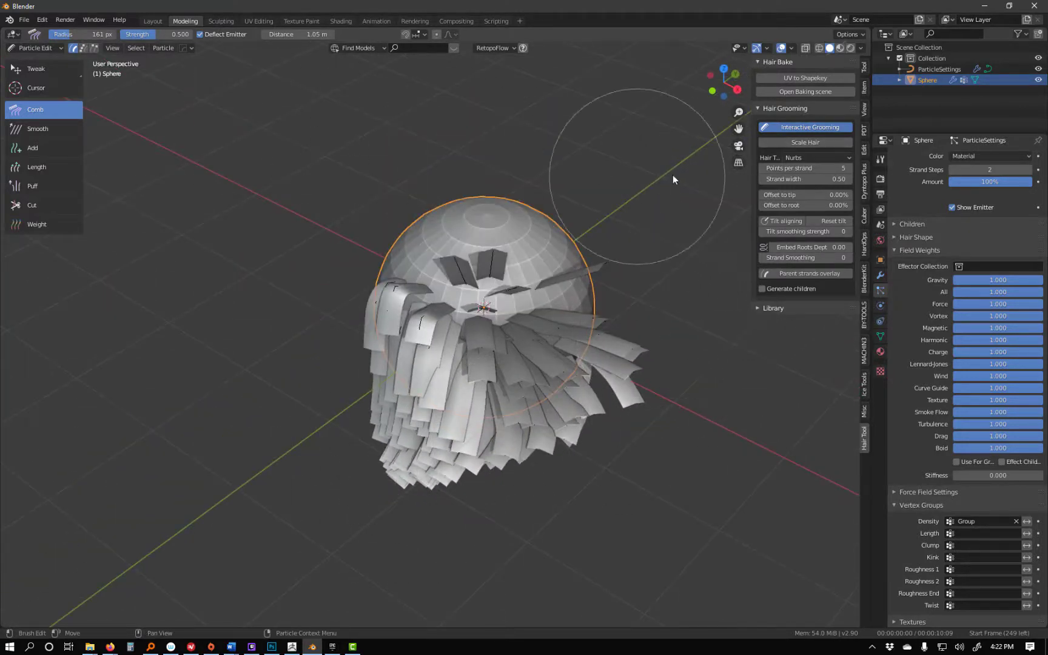
Return to Object Mode, select the ParticleSettings hair curves, and enter Edit Mode.
{"action": "left_click", "coordinate": [30, 47]}
{"action": "left_click", "coordinate": [38, 60]}
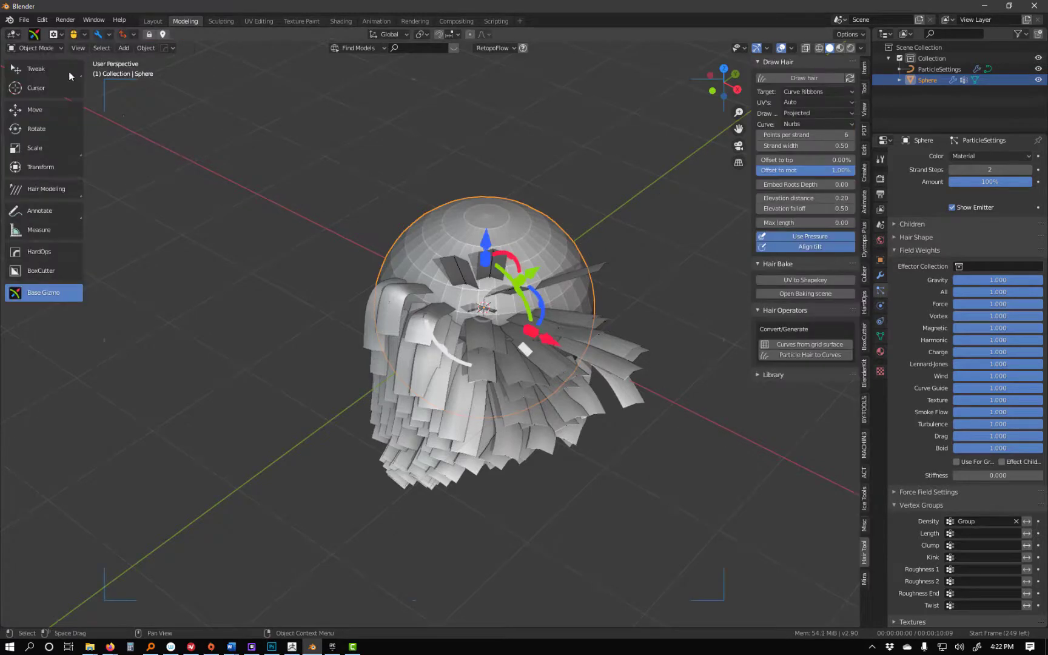
{"action": "left_click", "coordinate": [429, 345]}
{"action": "scroll", "coordinate": [442, 352], "scroll_direction": "up", "scroll_amount": 2}
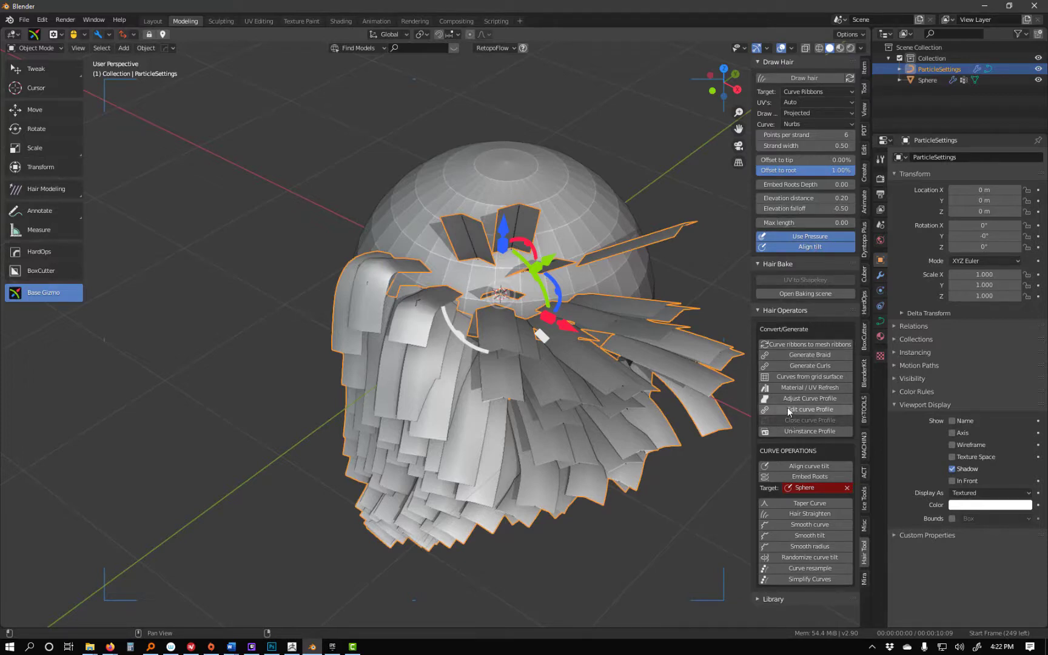
{"action": "left_click", "coordinate": [42, 49]}
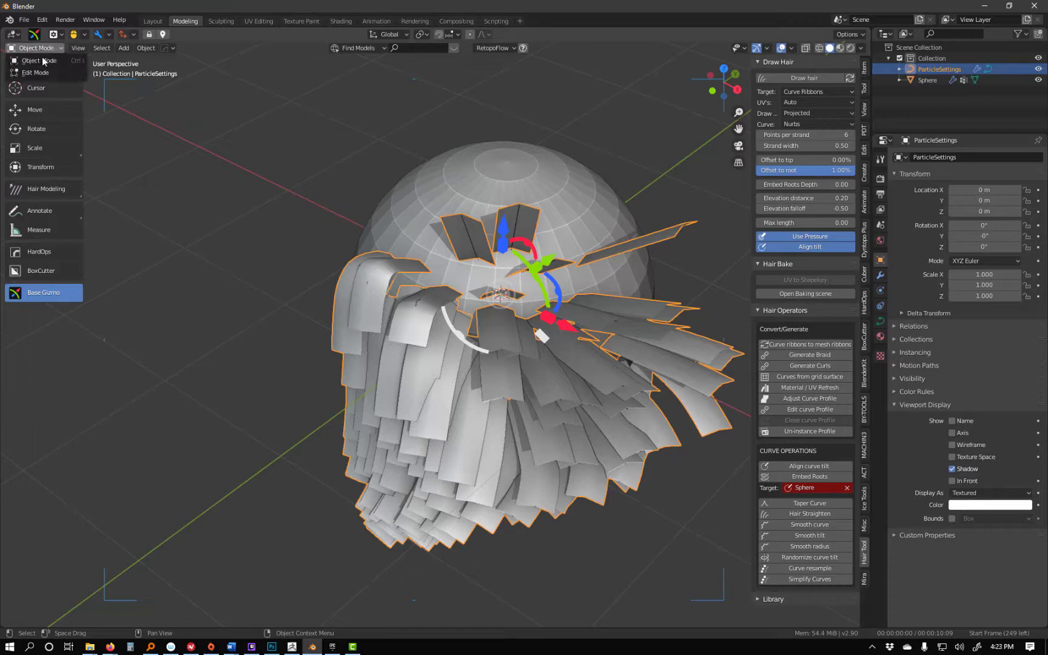
{"action": "left_click", "coordinate": [41, 73]}
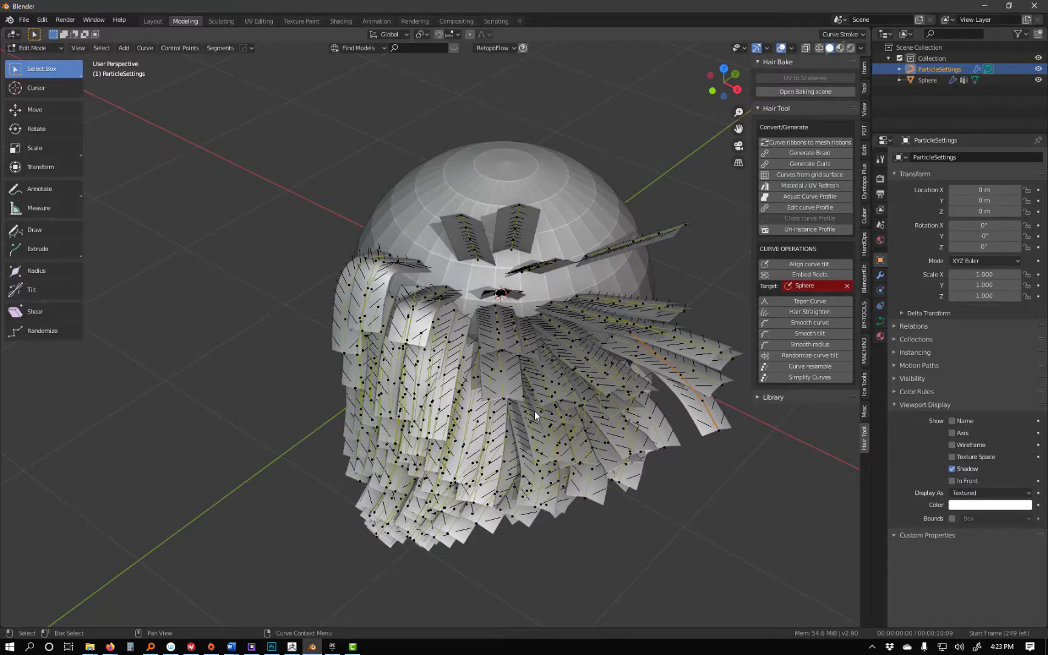
{"action": "scroll", "coordinate": [540, 418], "scroll_direction": "up", "scroll_amount": 5}
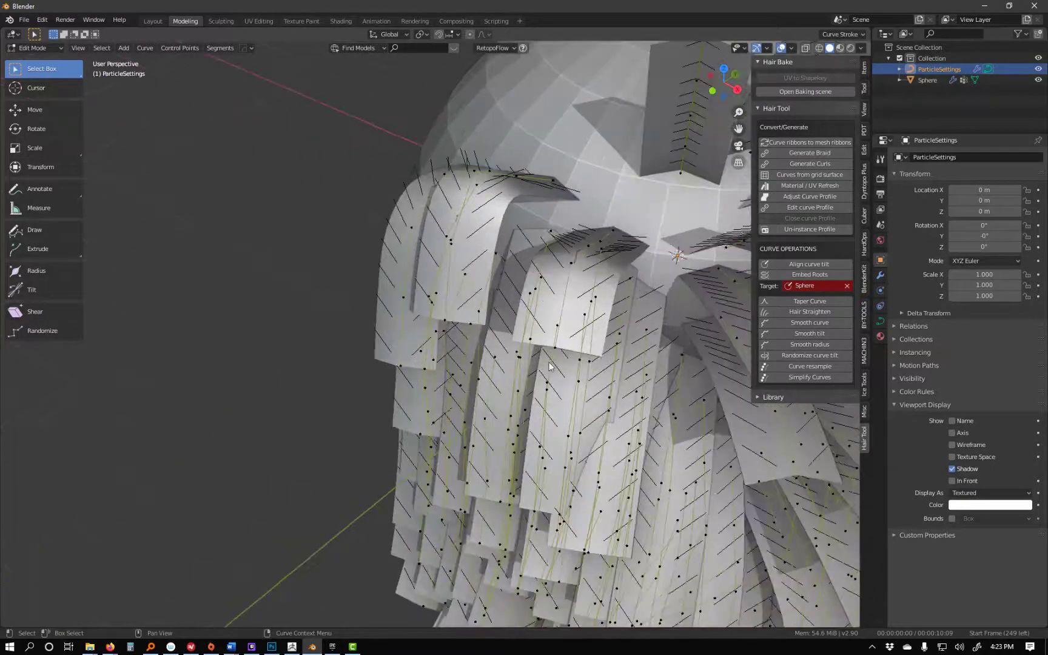
{"action": "scroll", "coordinate": [471, 355], "scroll_direction": "up", "scroll_amount": 3}
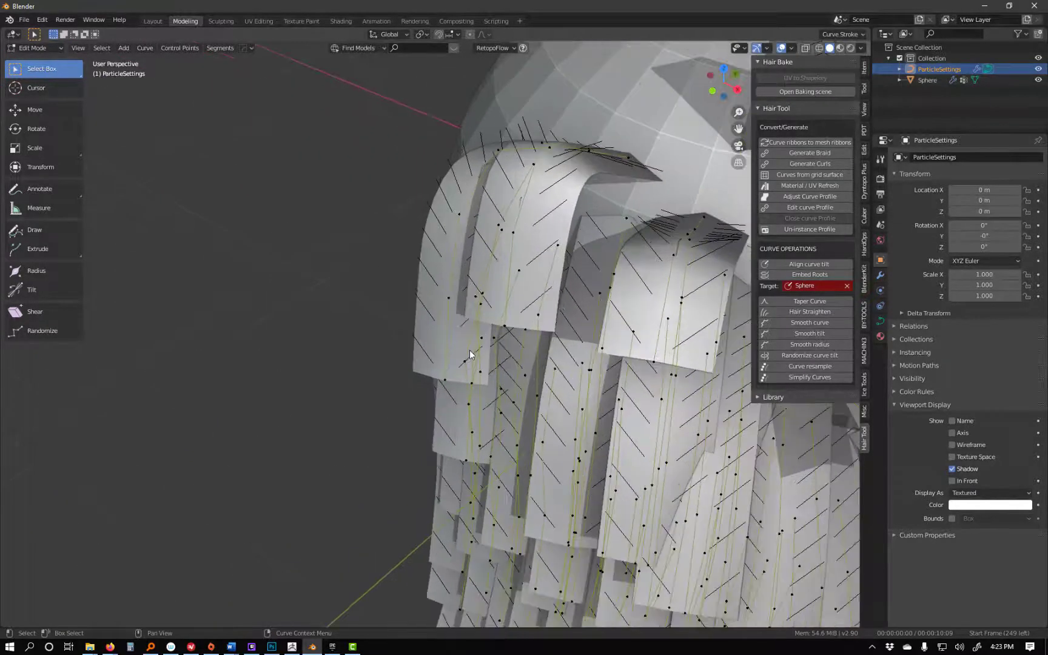
Create the bevelCurve profile with Hair Tool's Edit curve Profile and pick the Move tool.
{"action": "left_click", "coordinate": [807, 207]}
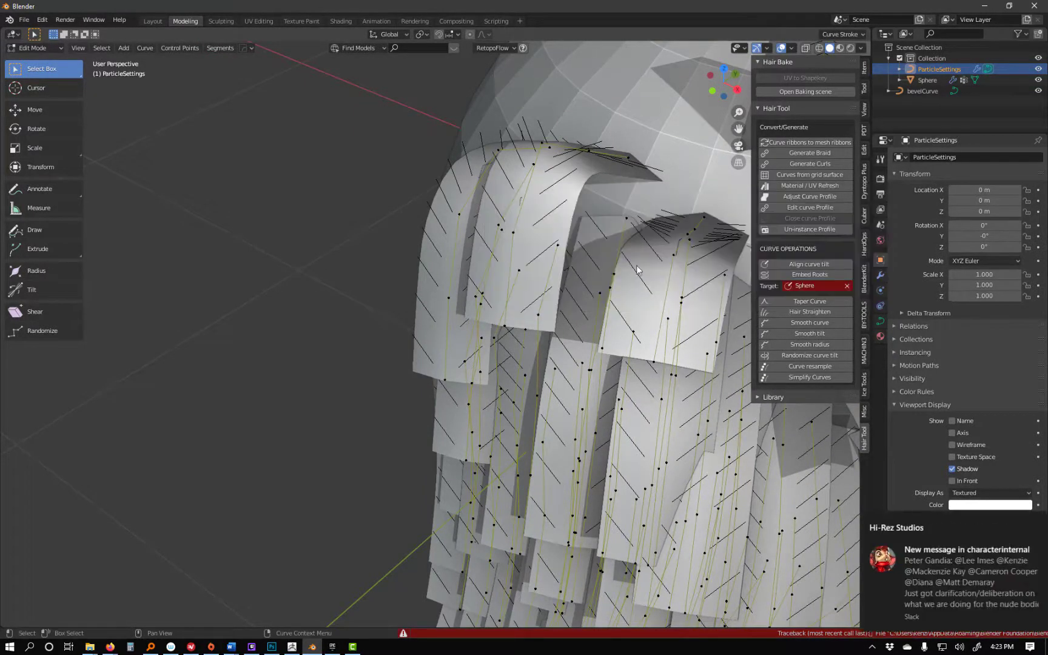
{"action": "left_click", "coordinate": [796, 211]}
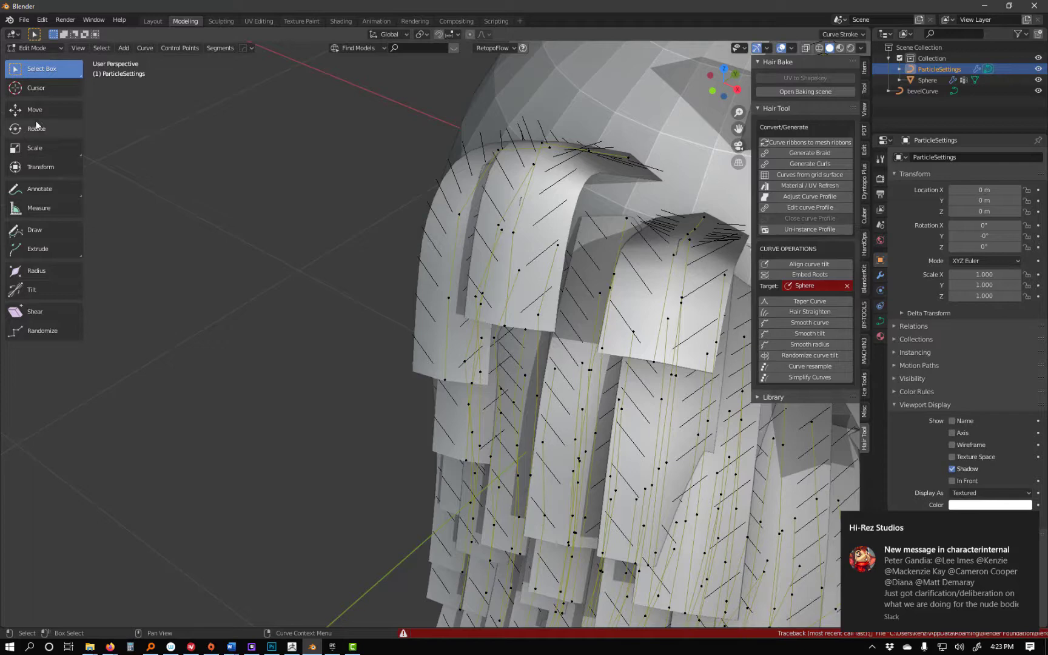
{"action": "left_click", "coordinate": [53, 110]}
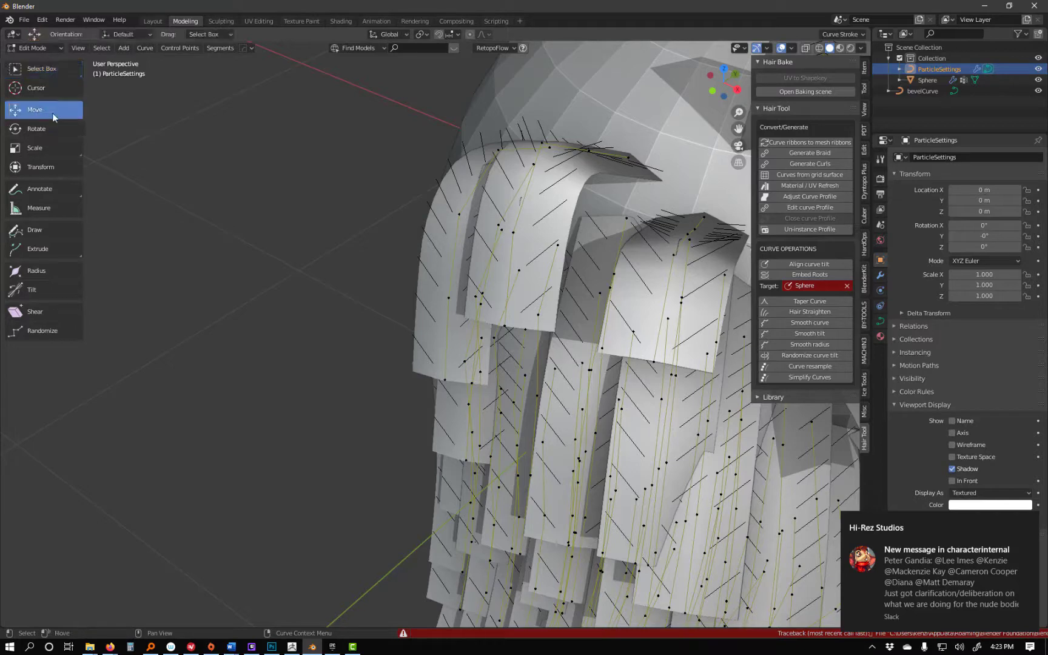
{"action": "left_click", "coordinate": [808, 210]}
{"action": "middle_click_drag", "start_coordinate": [534, 339], "coordinate": [124, 333]}
{"action": "scroll", "coordinate": [584, 509], "scroll_direction": "up", "scroll_amount": 5}
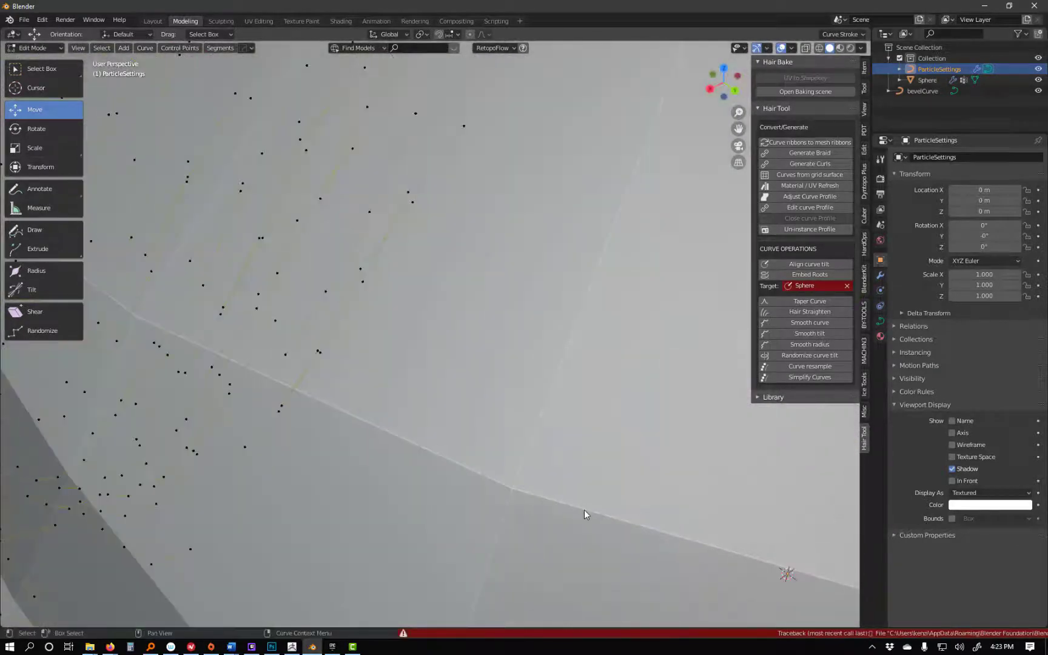
{"action": "scroll", "coordinate": [545, 475], "scroll_direction": "down", "scroll_amount": 4}
{"action": "scroll", "coordinate": [545, 475], "scroll_direction": "up", "scroll_amount": 3}
{"action": "middle_click_drag", "start_coordinate": [550, 468], "coordinate": [442, 412]}
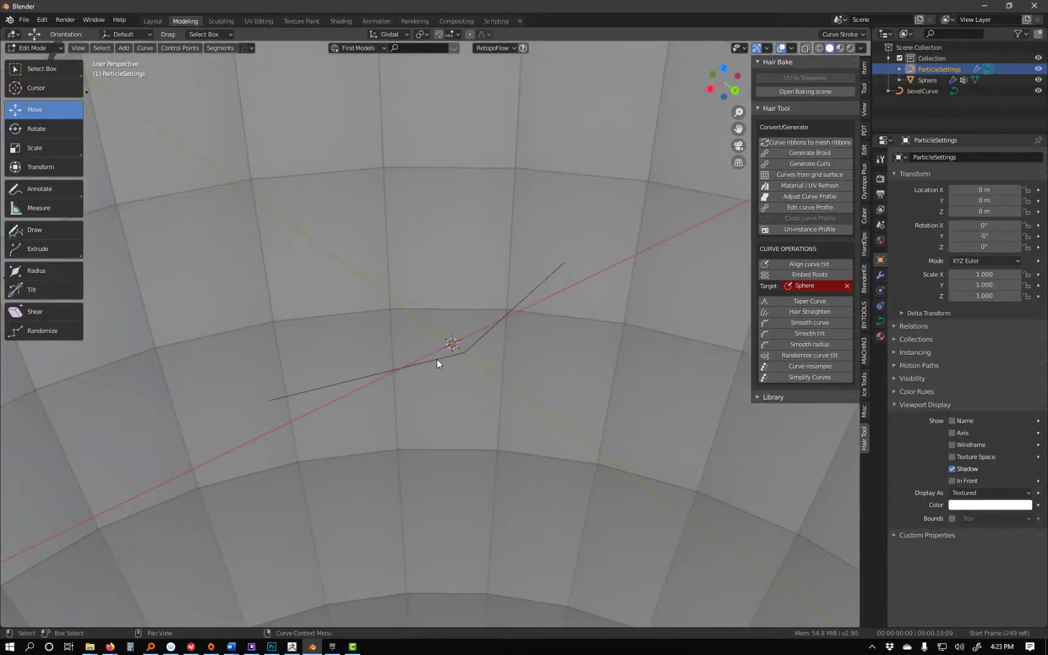
In Object Mode, select the bevelCurve and enable Cyclic U in its active spline settings.
{"action": "left_click", "coordinate": [34, 48]}
{"action": "left_click", "coordinate": [33, 61]}
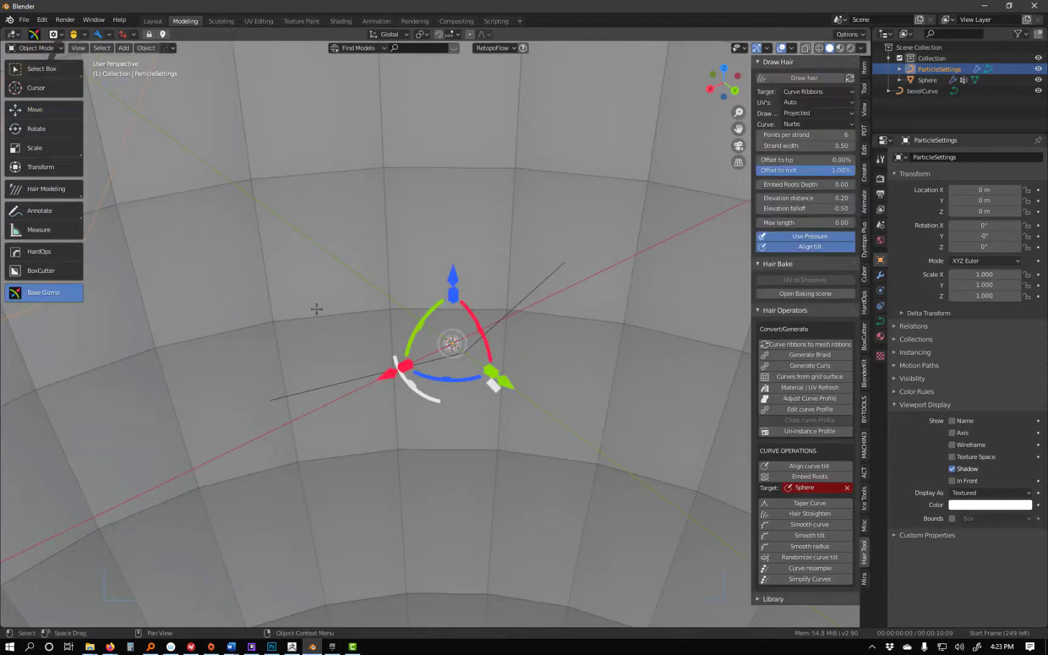
{"action": "left_click", "coordinate": [350, 381]}
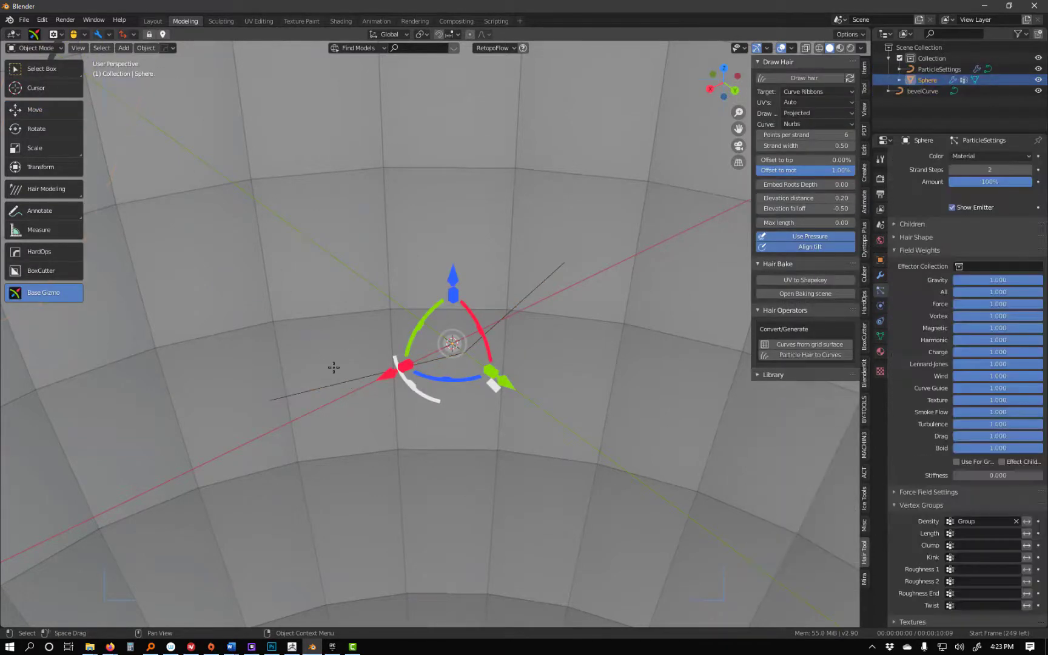
{"action": "left_click", "coordinate": [339, 382]}
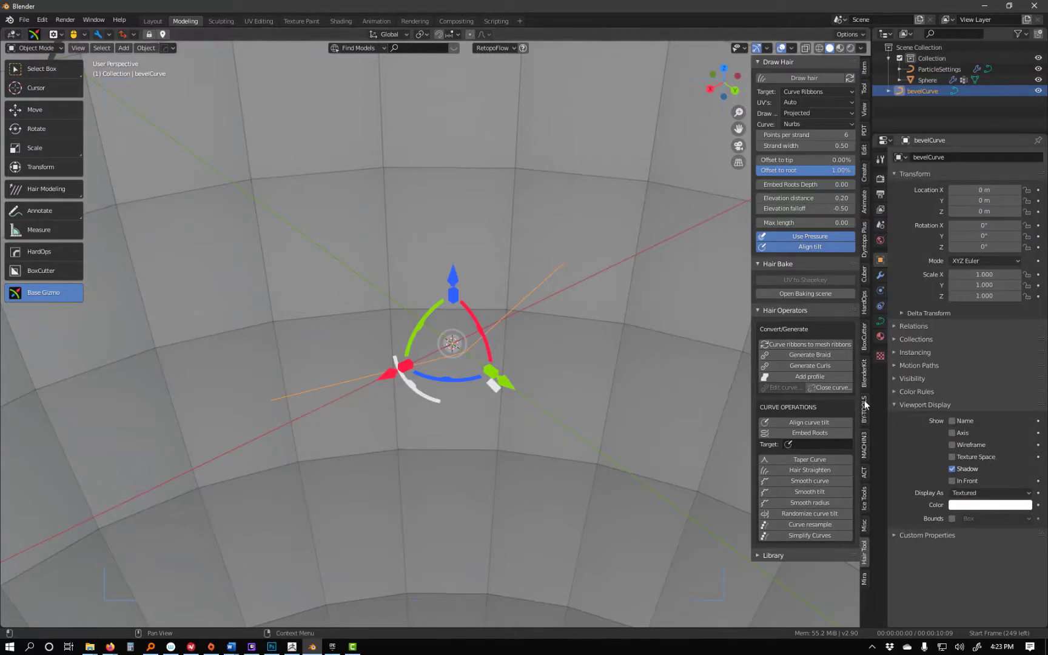
{"action": "left_click", "coordinate": [880, 320]}
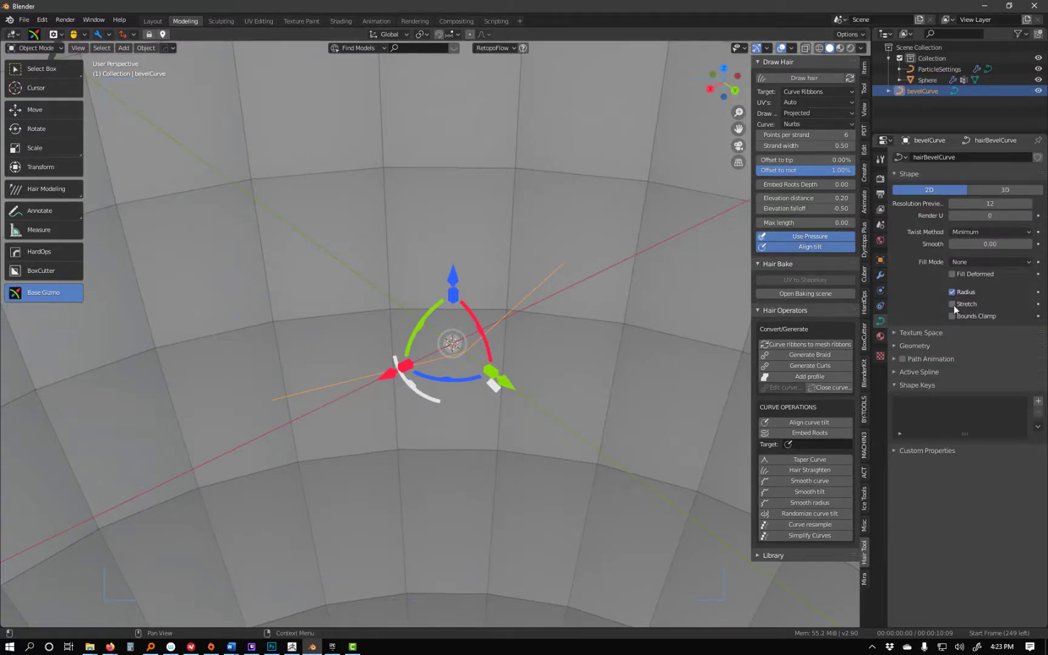
{"action": "left_click", "coordinate": [892, 344]}
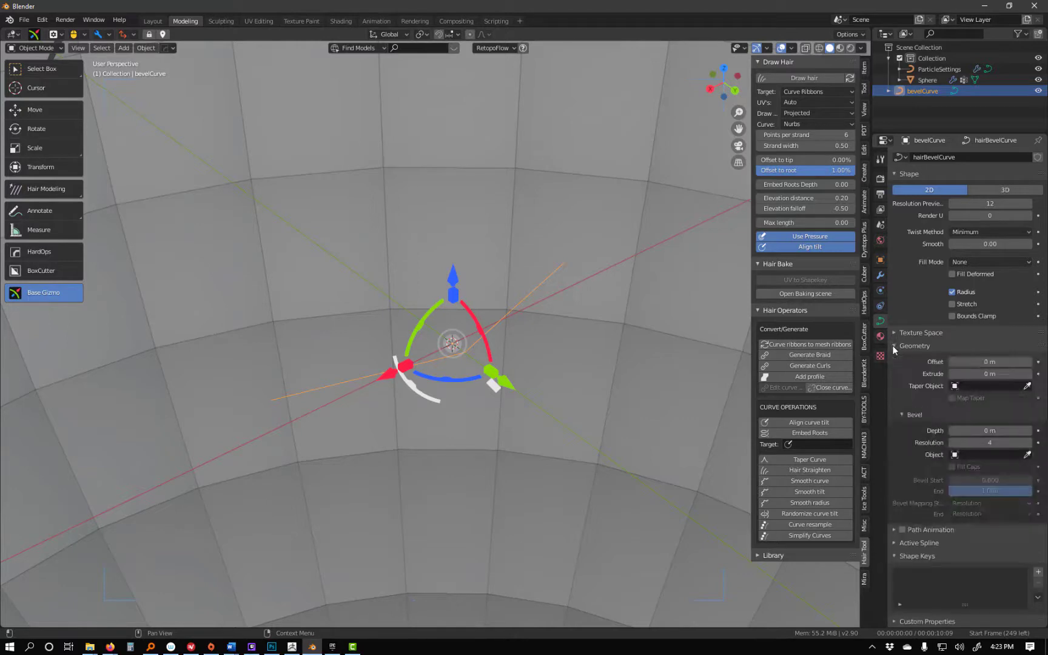
{"action": "left_click", "coordinate": [894, 544]}
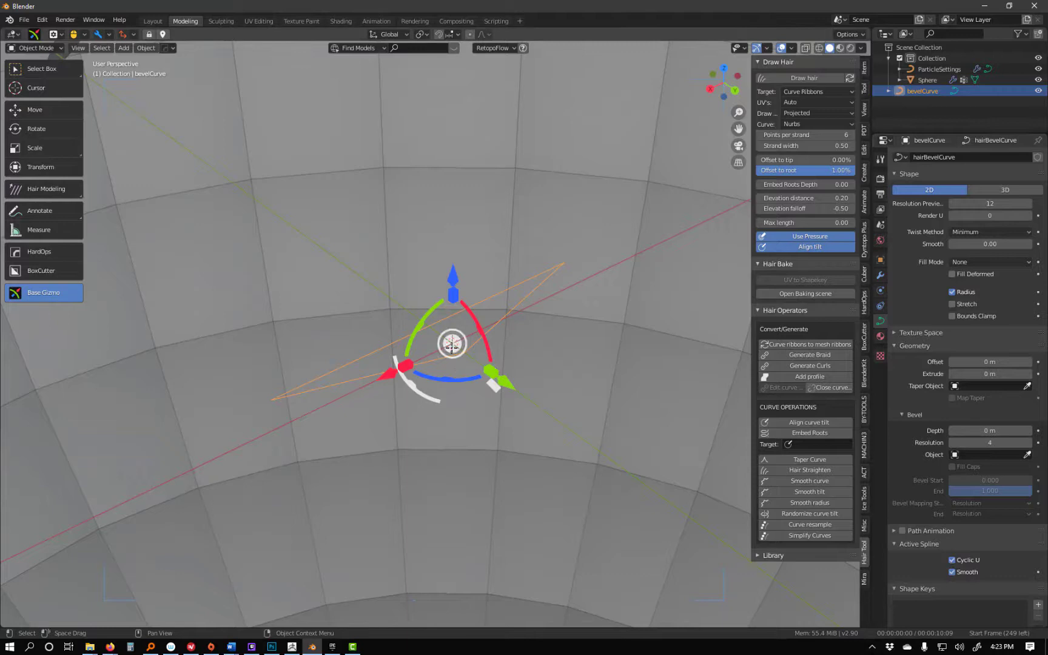
Reselect the Sphere and then the bevelCurve profile to prepare for Edit Mode.
{"action": "right_click", "coordinate": [379, 348]}
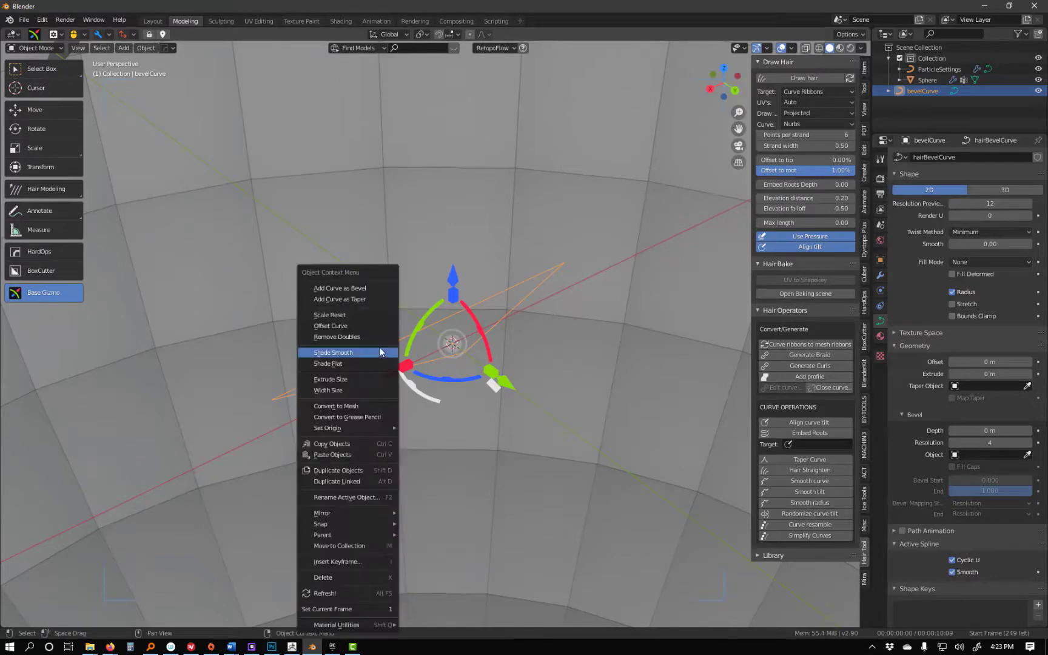
{"action": "left_click", "coordinate": [365, 271]}
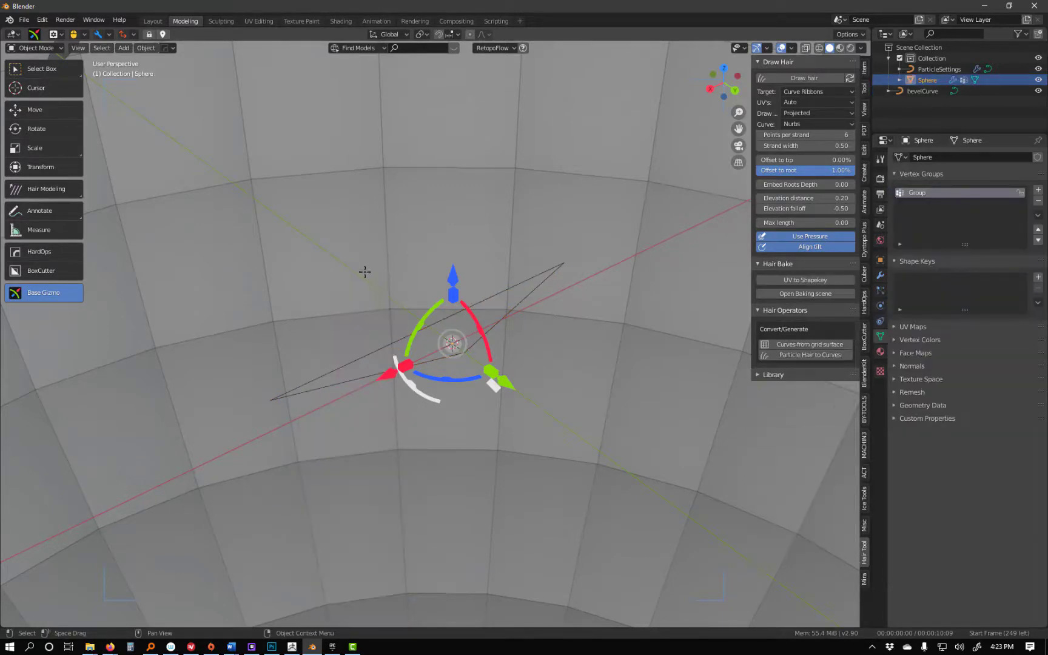
{"action": "left_click", "coordinate": [375, 350]}
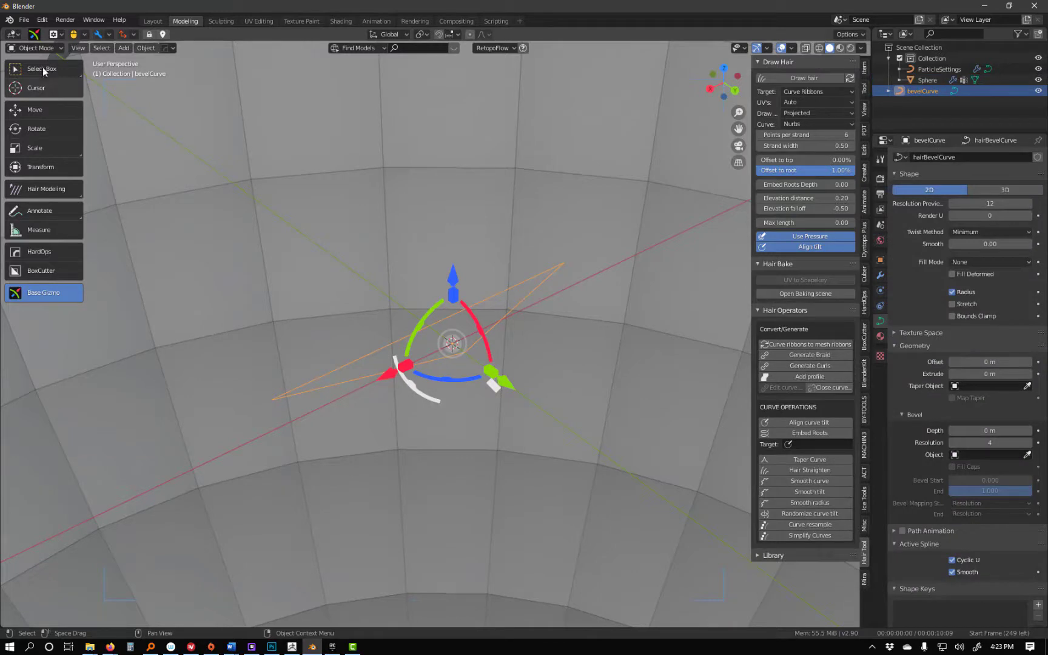
{"action": "left_click", "coordinate": [34, 48]}
Enter Edit Mode on the bevelCurve and move its middle point lower-right with G.
{"action": "left_click", "coordinate": [36, 73]}
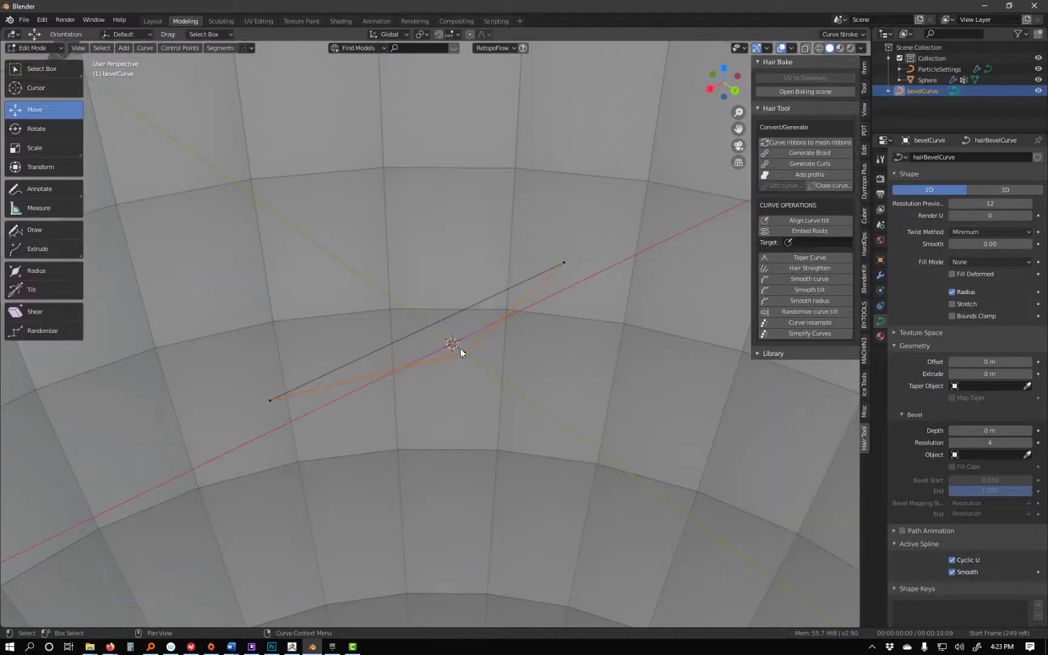
{"action": "left_click", "coordinate": [462, 352]}
{"action": "key", "text": "g"}
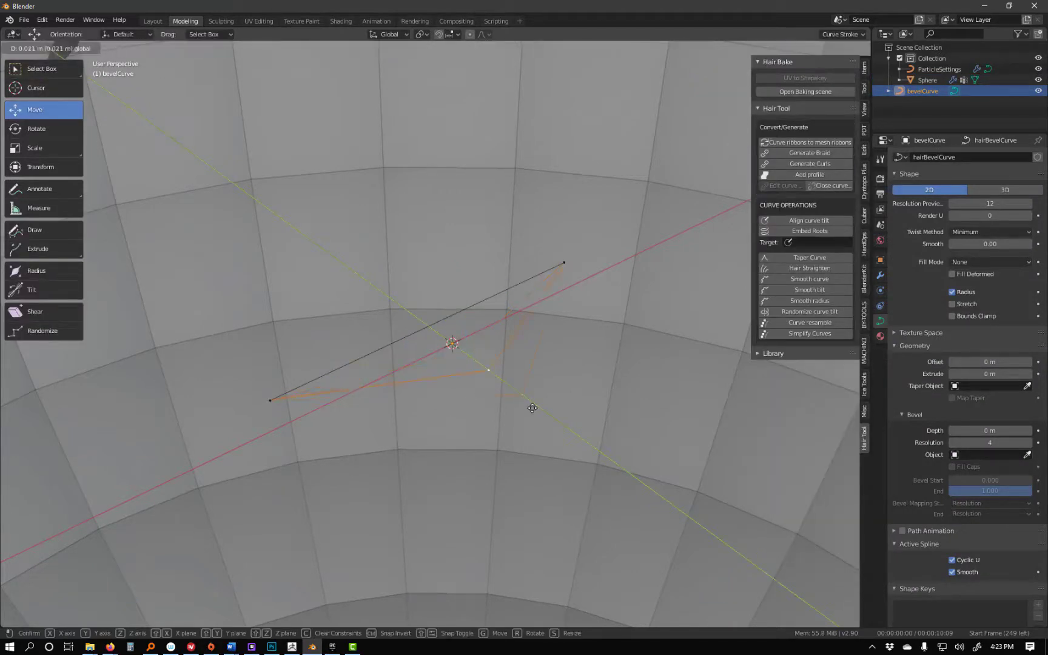
{"action": "left_click", "coordinate": [610, 461]}
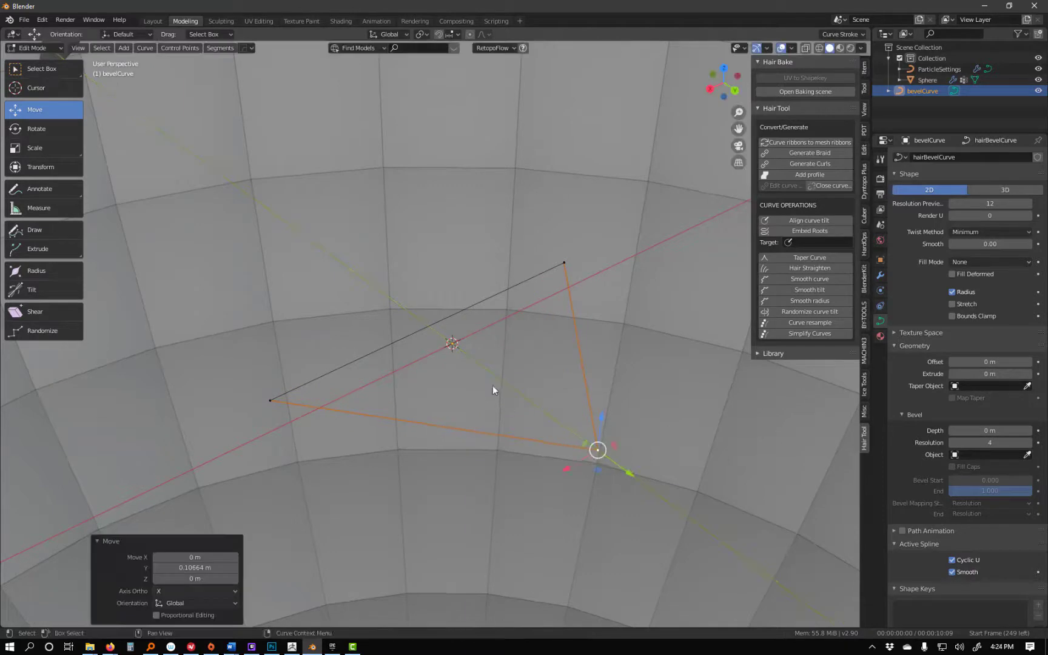
Subdivide the right and lower profile segments, then push and scale the new midpoints inward.
{"action": "left_click_drag", "start_coordinate": [527, 222], "coordinate": [672, 525]}
{"action": "right_click", "coordinate": [576, 332]}
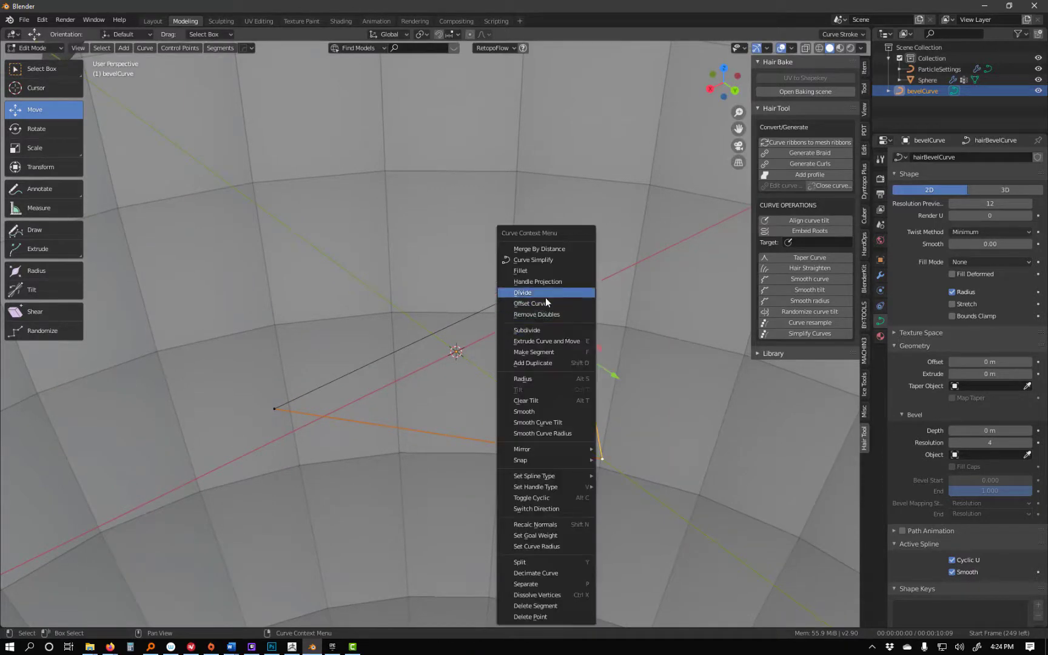
{"action": "left_click", "coordinate": [540, 331]}
{"action": "left_click_drag", "start_coordinate": [262, 333], "coordinate": [421, 429]}
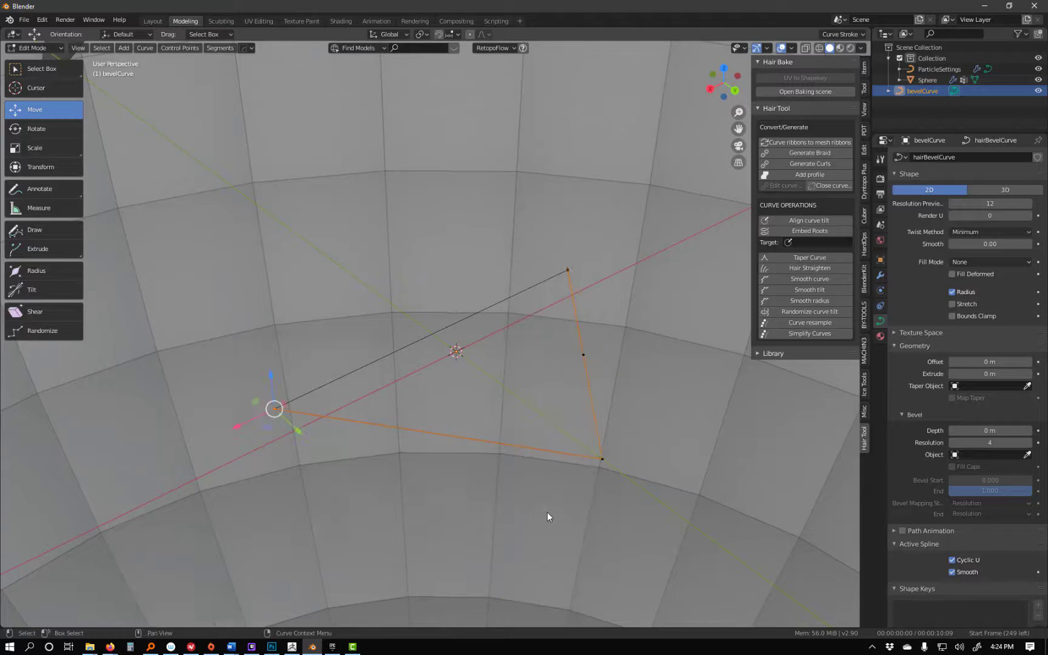
{"action": "left_click_drag", "start_coordinate": [547, 517], "coordinate": [630, 451], "text": "shift"}
{"action": "right_click", "coordinate": [442, 435]}
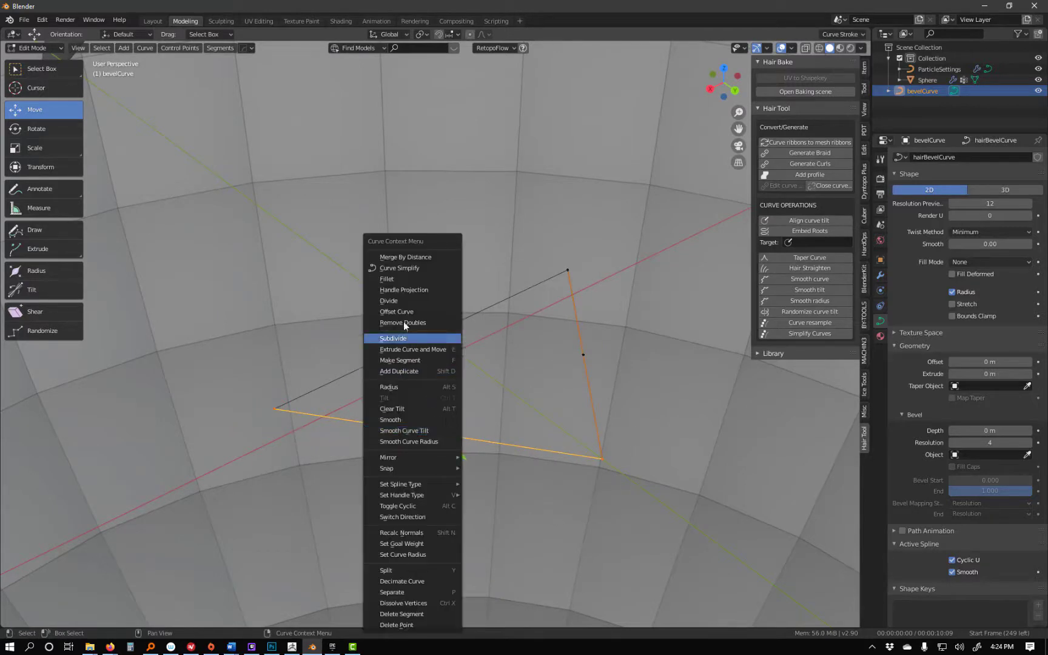
{"action": "left_click", "coordinate": [397, 342]}
{"action": "left_click_drag", "start_coordinate": [394, 482], "coordinate": [588, 349]}
{"action": "left_click_drag", "start_coordinate": [537, 416], "coordinate": [512, 388]}
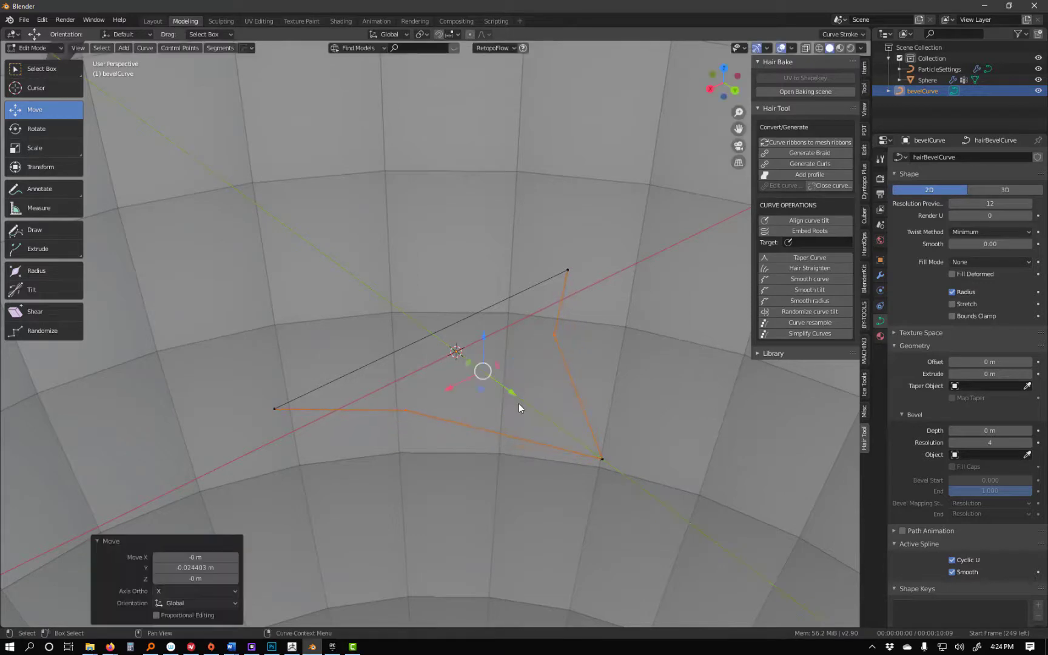
{"action": "left_click", "coordinate": [54, 154]}
{"action": "key", "text": "s"}
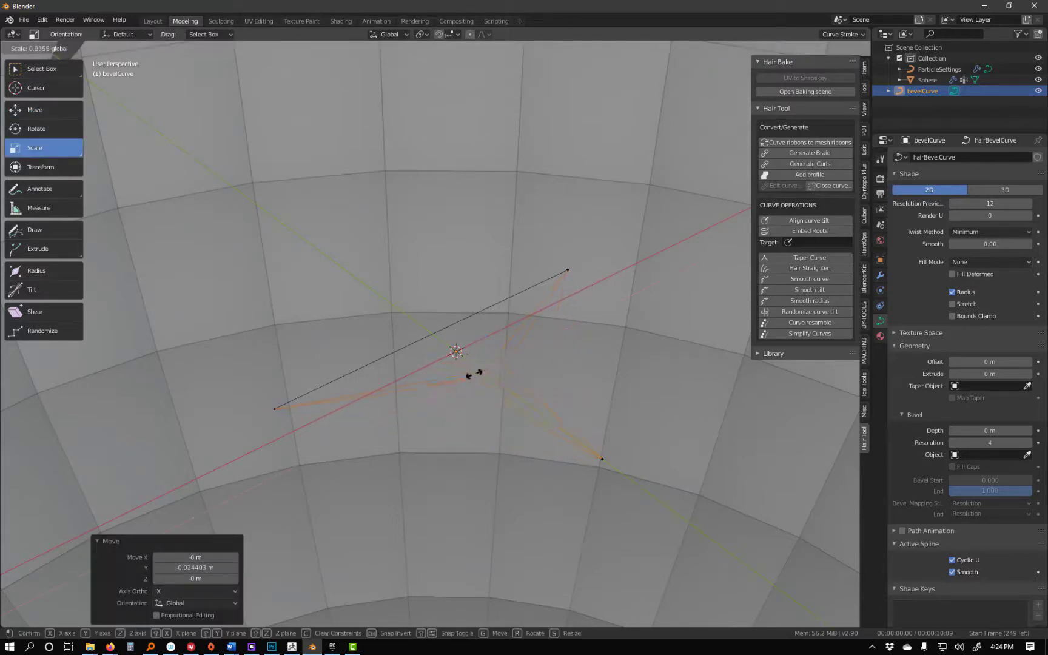
{"action": "left_click", "coordinate": [461, 365]}
Subdivide the remaining segment and pull its midpoint −0.061086 m along Y into a star point.
{"action": "left_click", "coordinate": [275, 408]}
{"action": "left_click", "coordinate": [568, 271], "text": "shift"}
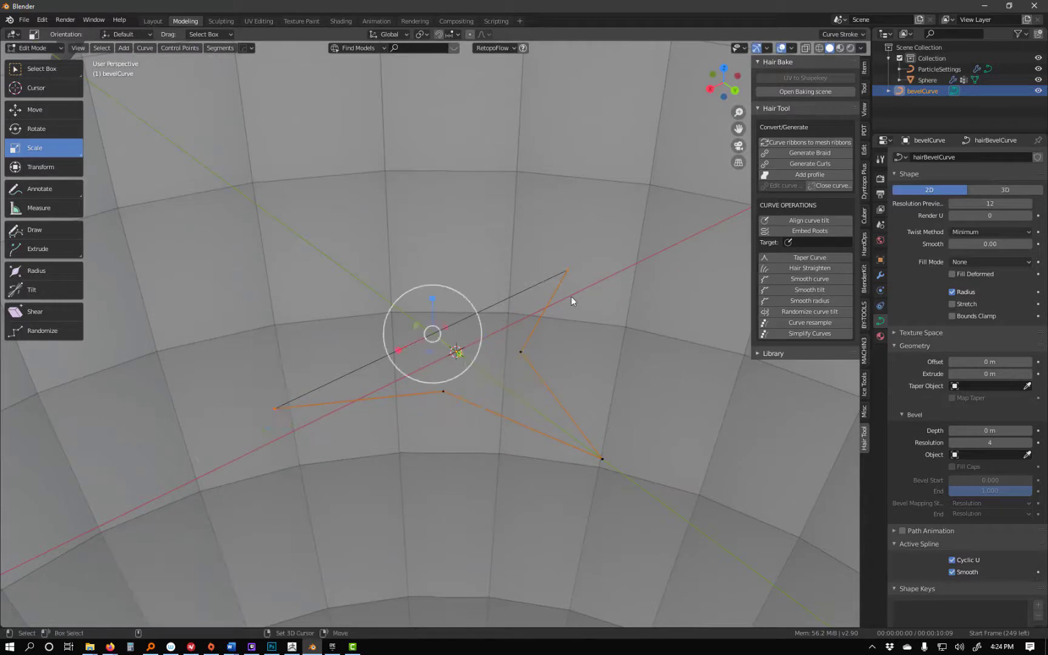
{"action": "right_click", "coordinate": [458, 311]}
{"action": "left_click", "coordinate": [409, 312]}
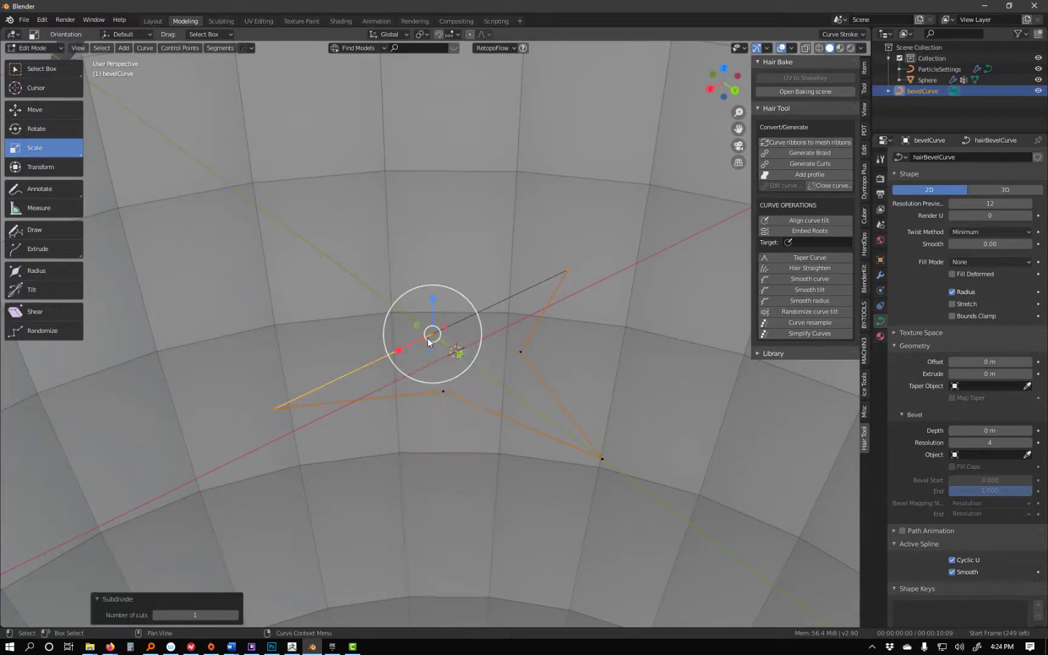
{"action": "left_click", "coordinate": [48, 112]}
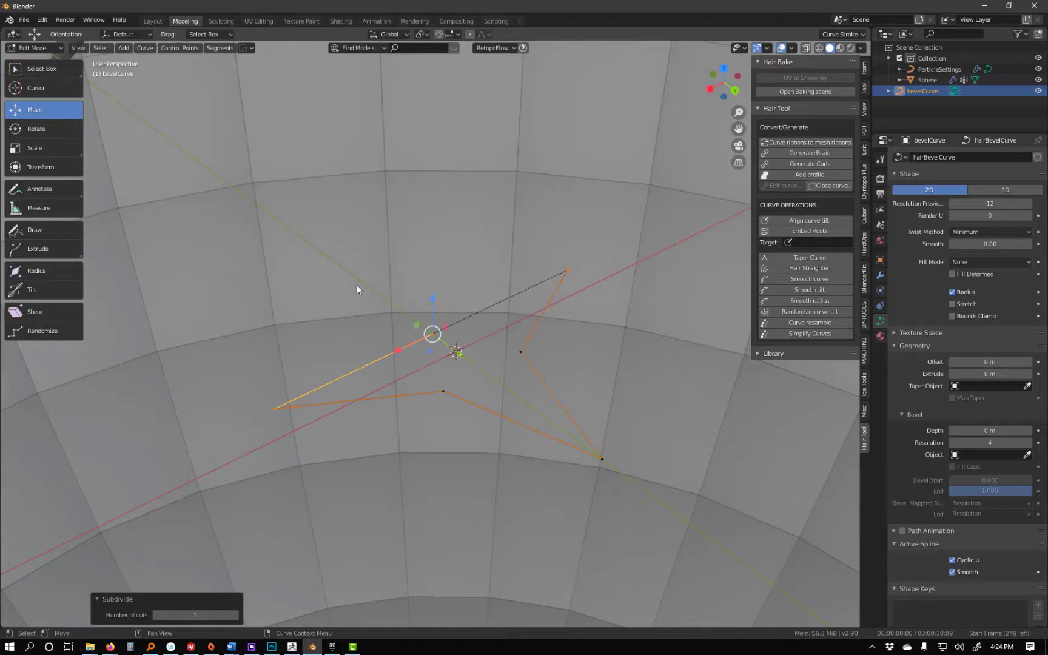
{"action": "left_click_drag", "start_coordinate": [452, 352], "coordinate": [405, 333]}
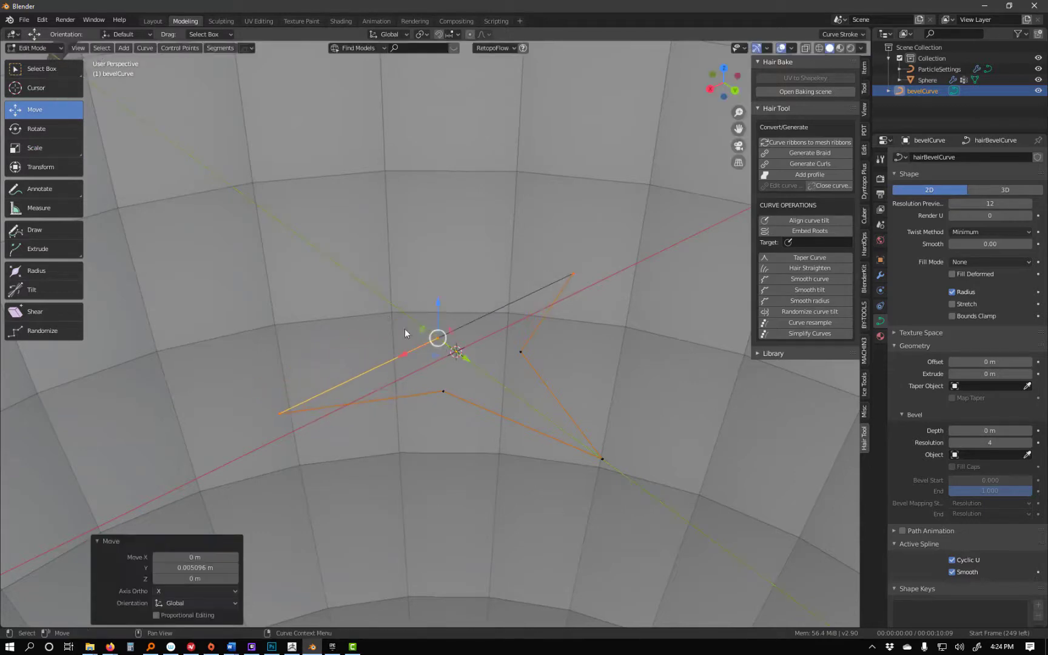
{"action": "left_click", "coordinate": [468, 354]}
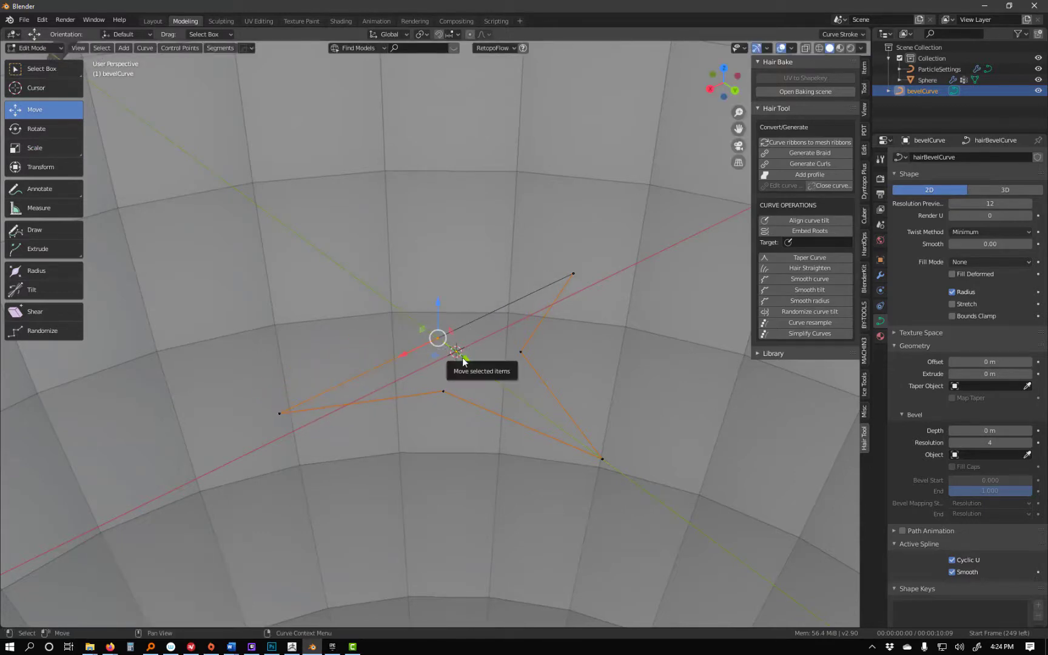
{"action": "left_click_drag", "start_coordinate": [461, 357], "coordinate": [397, 309]}
{"action": "middle_click_drag", "start_coordinate": [484, 357], "coordinate": [458, 343], "text": "shift"}
Orbit and zoom to inspect the star-shaped profile and the hair below the sphere.
{"action": "scroll", "coordinate": [458, 346], "scroll_direction": "down", "scroll_amount": 12}
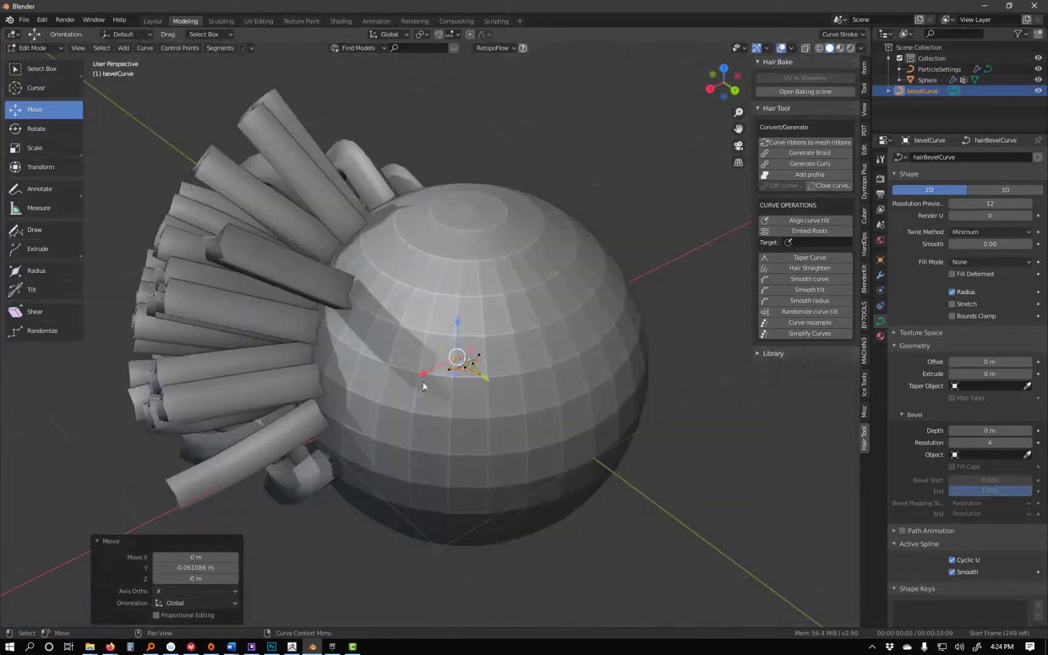
{"action": "middle_click_drag", "start_coordinate": [311, 357], "coordinate": [448, 346]}
{"action": "scroll", "coordinate": [449, 345], "scroll_direction": "up", "scroll_amount": 10}
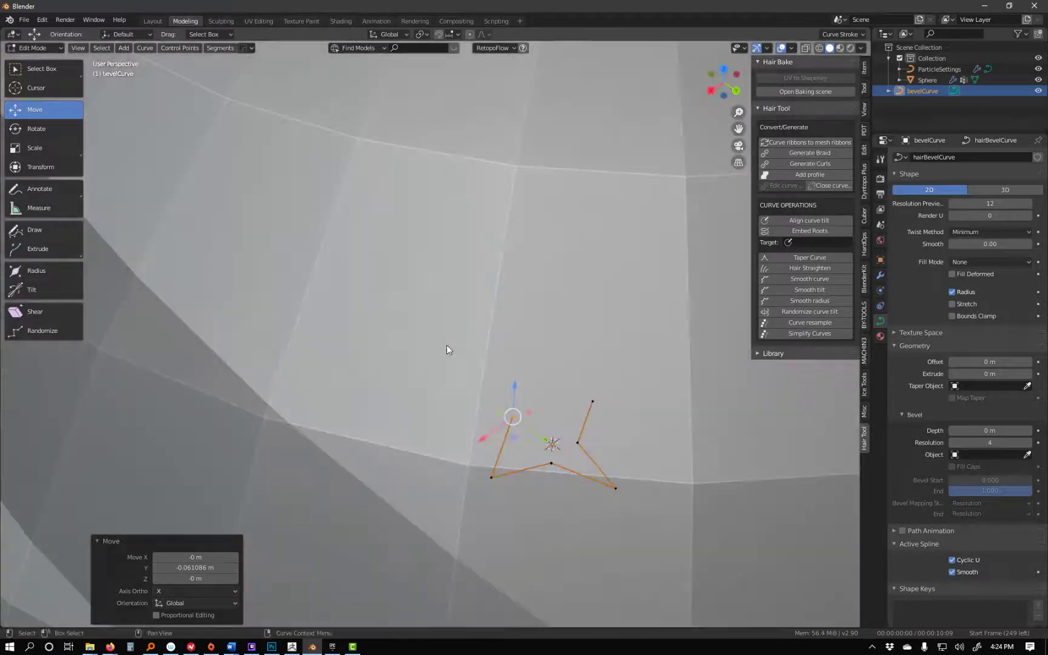
{"action": "middle_click_drag", "start_coordinate": [333, 405], "coordinate": [293, 389], "text": "shift"}
{"action": "scroll", "coordinate": [491, 454], "scroll_direction": "up", "scroll_amount": 13}
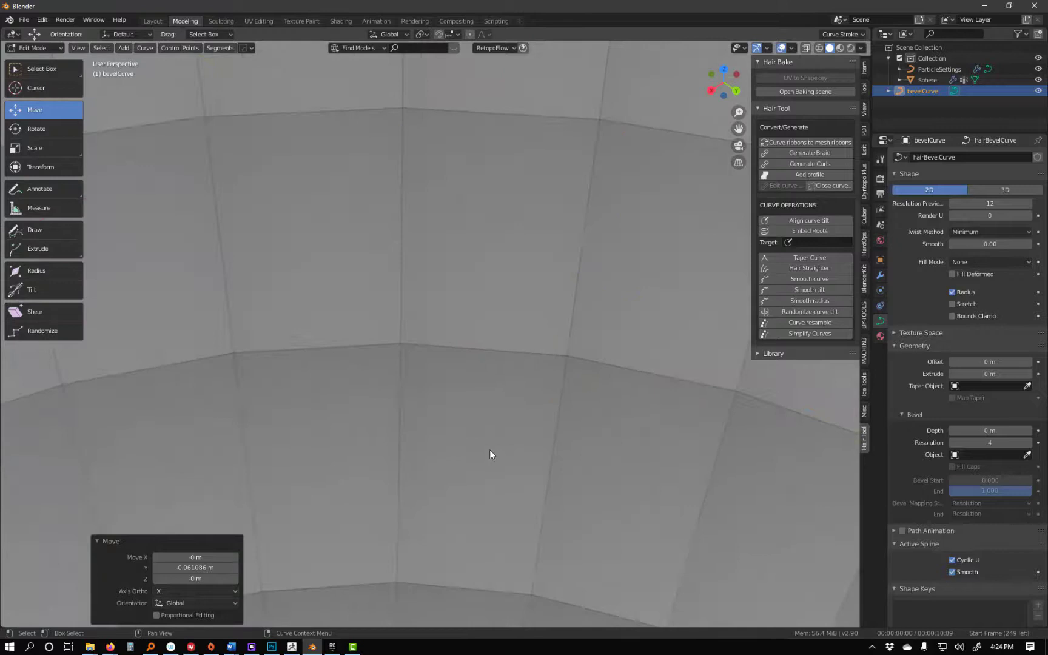
{"action": "scroll", "coordinate": [490, 450], "scroll_direction": "down", "scroll_amount": 9}
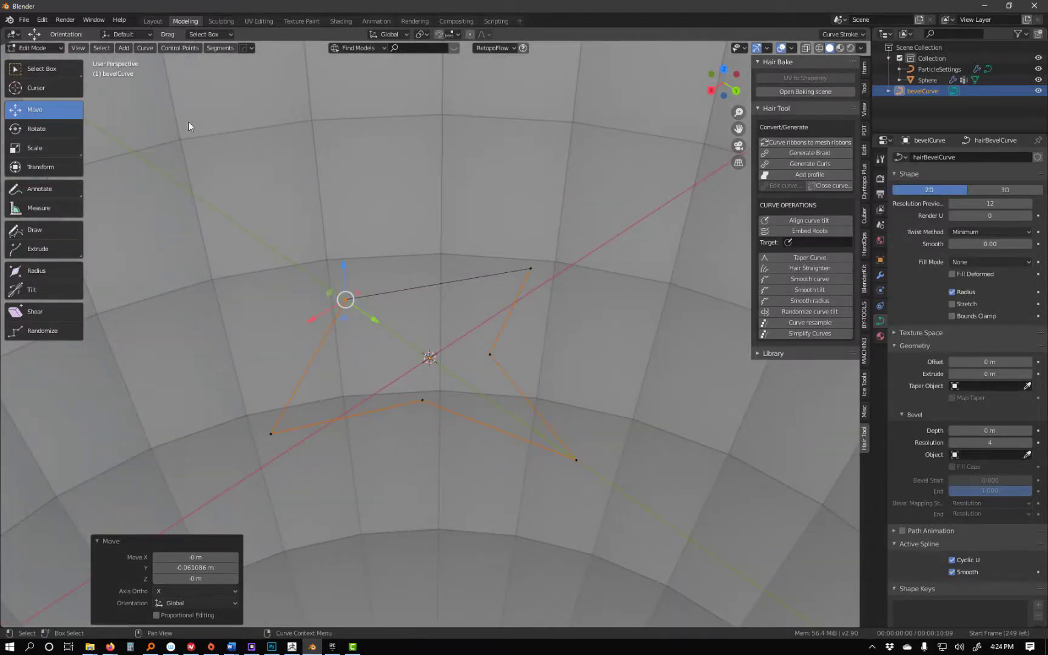
Close the bevel profile editing, select the hair curve object, and enter Edit Mode.
{"action": "left_click", "coordinate": [829, 186]}
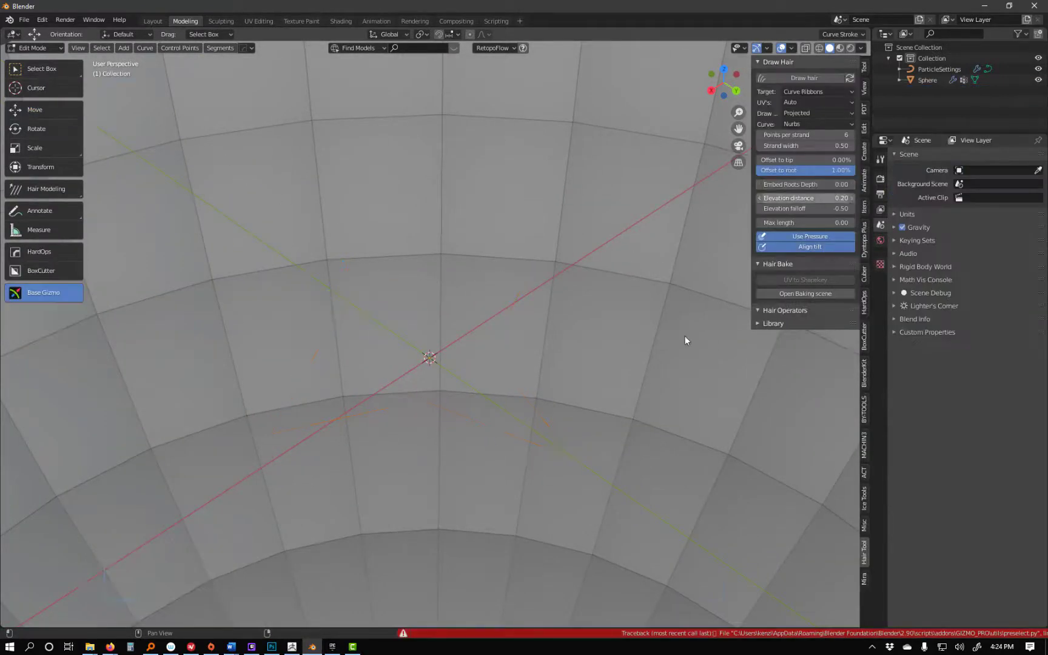
{"action": "scroll", "coordinate": [593, 361], "scroll_direction": "down", "scroll_amount": 11}
{"action": "middle_click_drag", "start_coordinate": [485, 284], "coordinate": [639, 318], "text": "shift"}
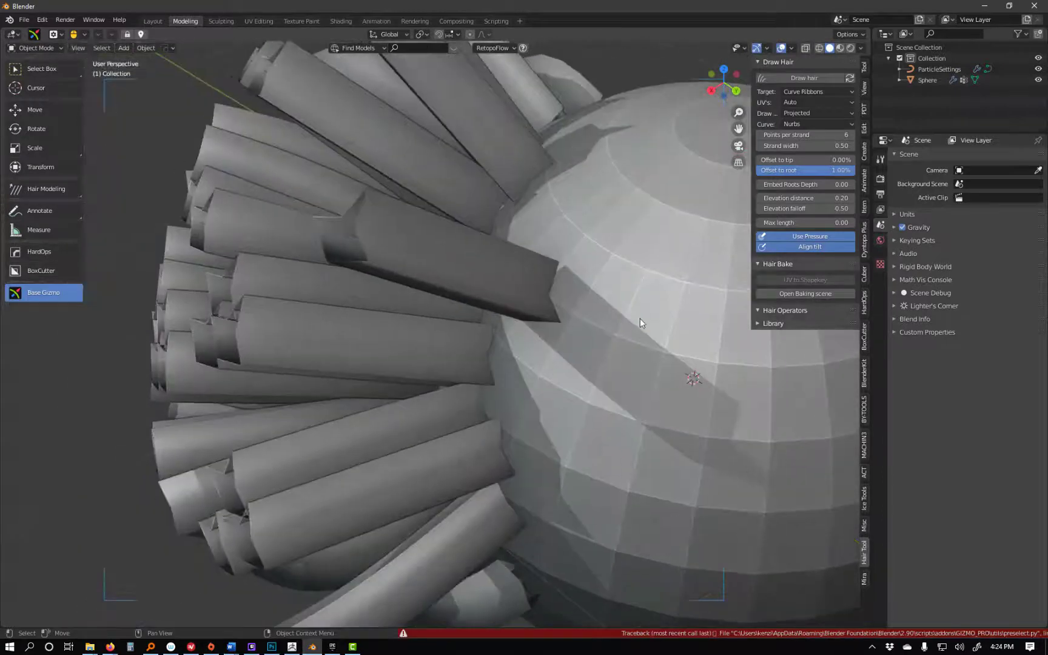
{"action": "middle_click_drag", "start_coordinate": [617, 187], "coordinate": [635, 196], "text": "shift"}
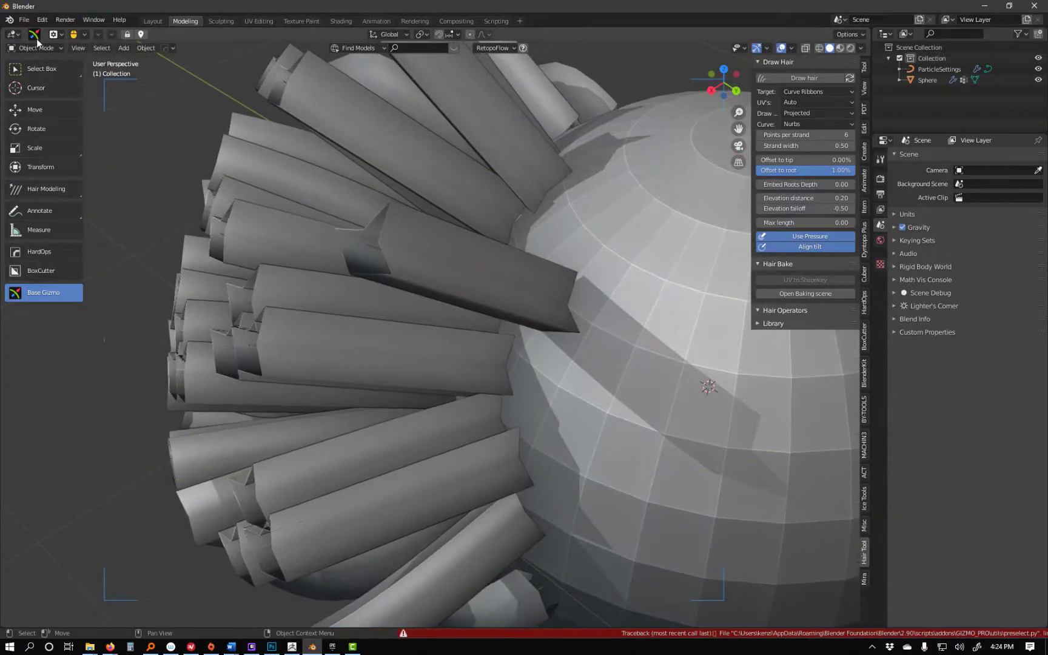
{"action": "left_click", "coordinate": [225, 171]}
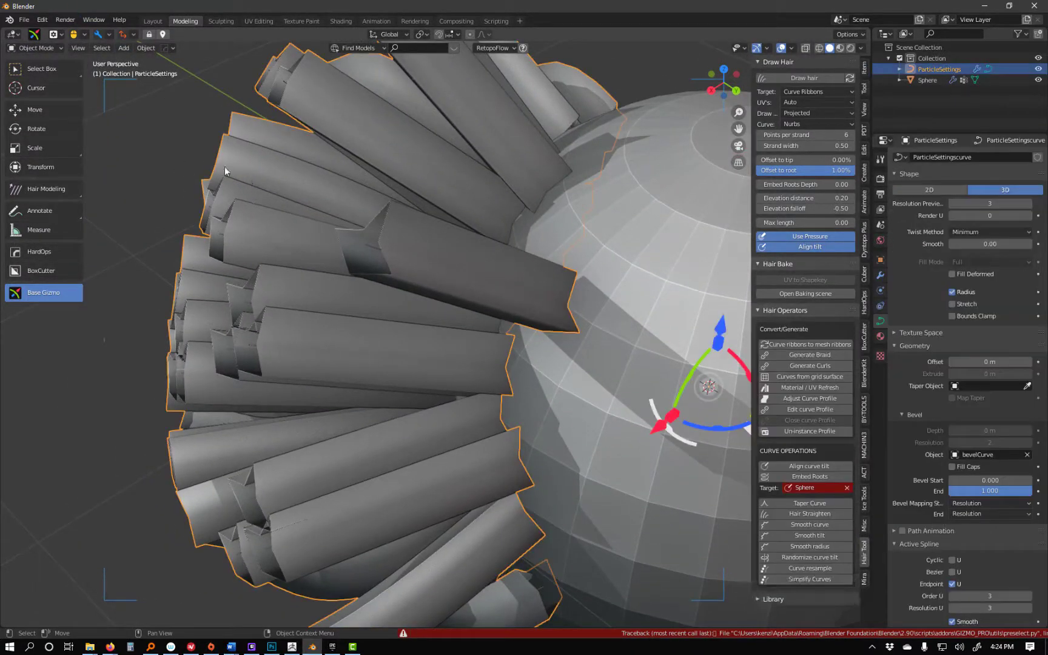
{"action": "left_click", "coordinate": [35, 72]}
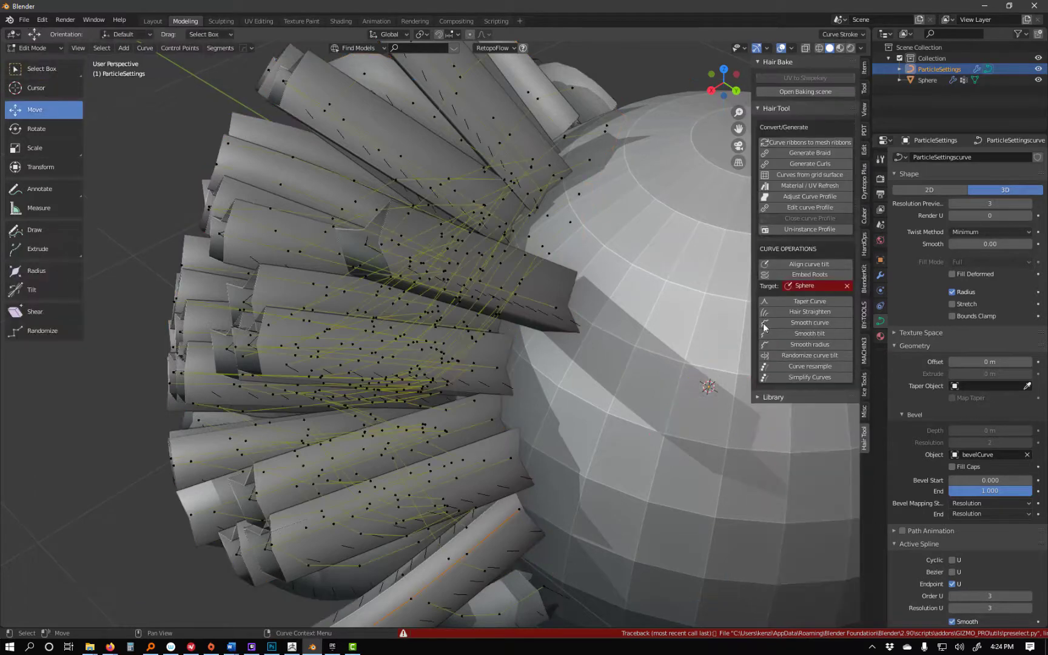
Reshape the Hair Tool taper curve graph and apply it so strands taper to pointed tips.
{"action": "left_click", "coordinate": [802, 302]}
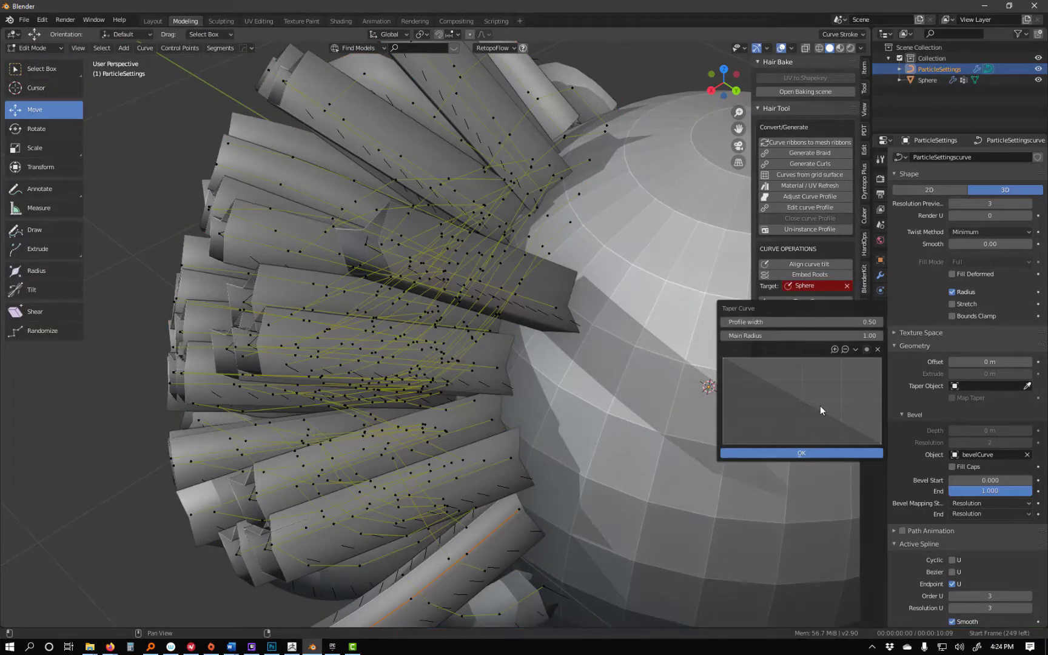
{"action": "left_click_drag", "start_coordinate": [806, 403], "coordinate": [806, 419]}
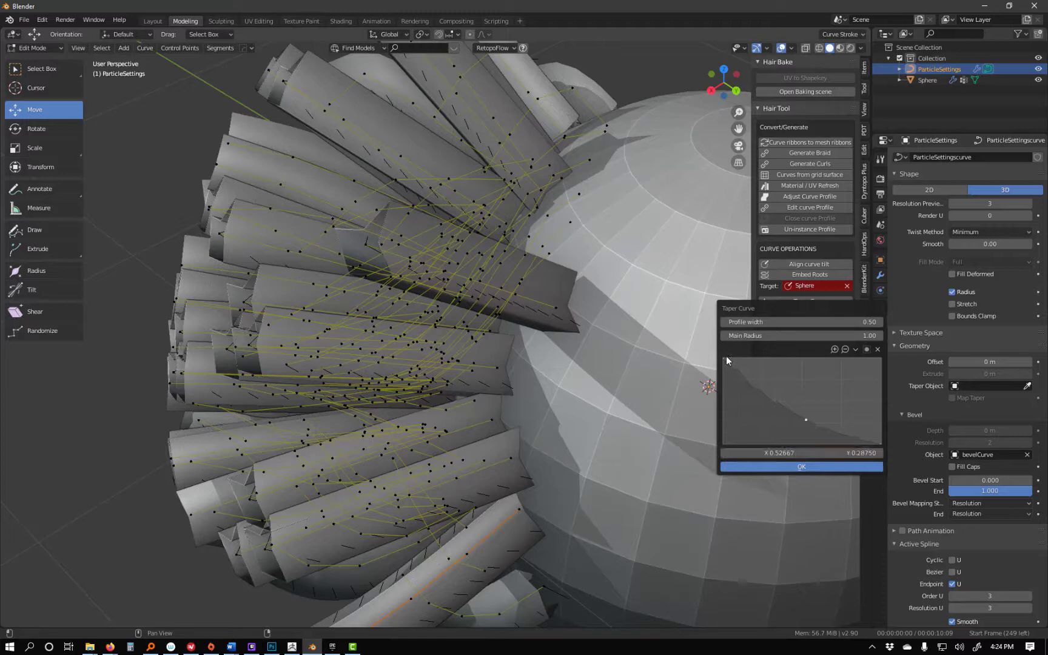
{"action": "left_click_drag", "start_coordinate": [723, 379], "coordinate": [723, 423]}
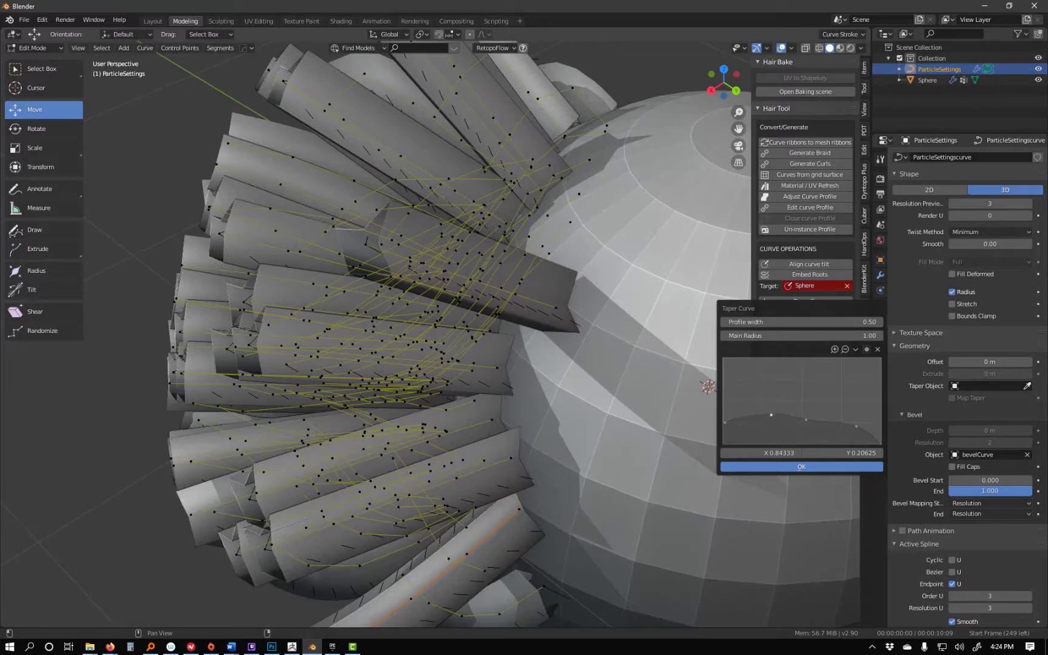
{"action": "left_click_drag", "start_coordinate": [774, 413], "coordinate": [760, 413]}
{"action": "left_click", "coordinate": [795, 464]}
{"action": "middle_click_drag", "start_coordinate": [459, 390], "coordinate": [561, 177]}
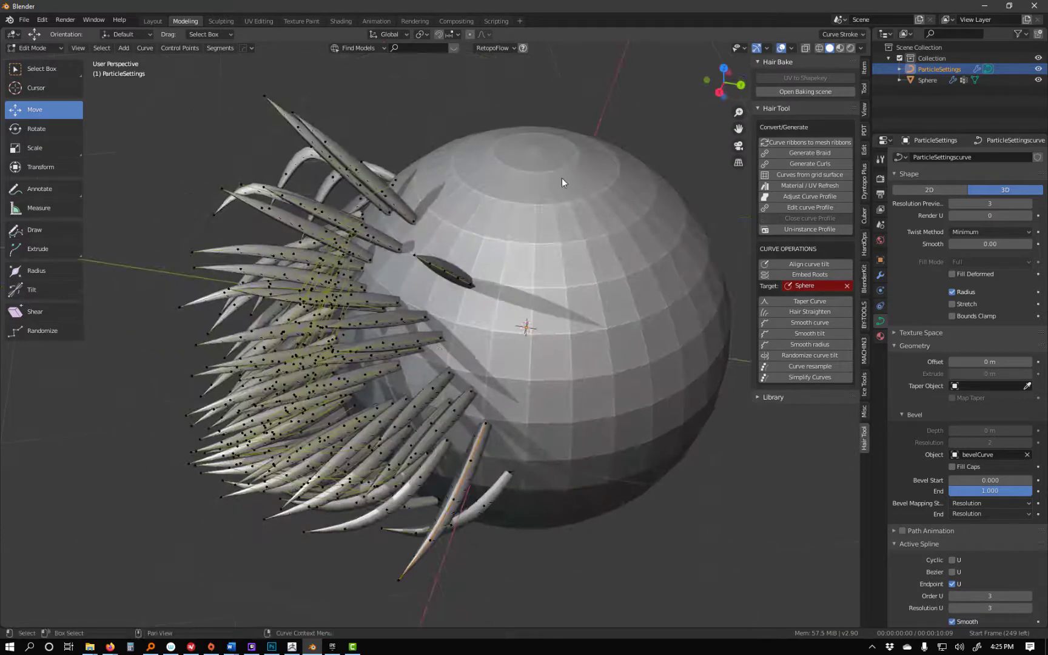
Put the Sphere in Particle Edit mode with Interactive Grooming turned on.
{"action": "left_click", "coordinate": [44, 45]}
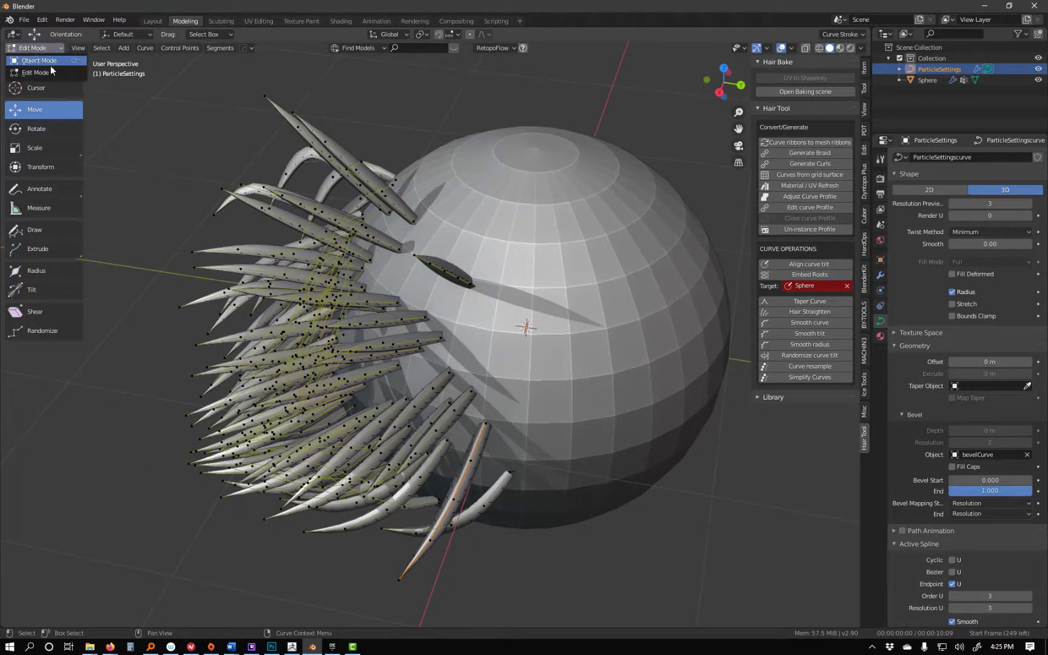
{"action": "left_click", "coordinate": [50, 63]}
{"action": "left_click", "coordinate": [488, 236]}
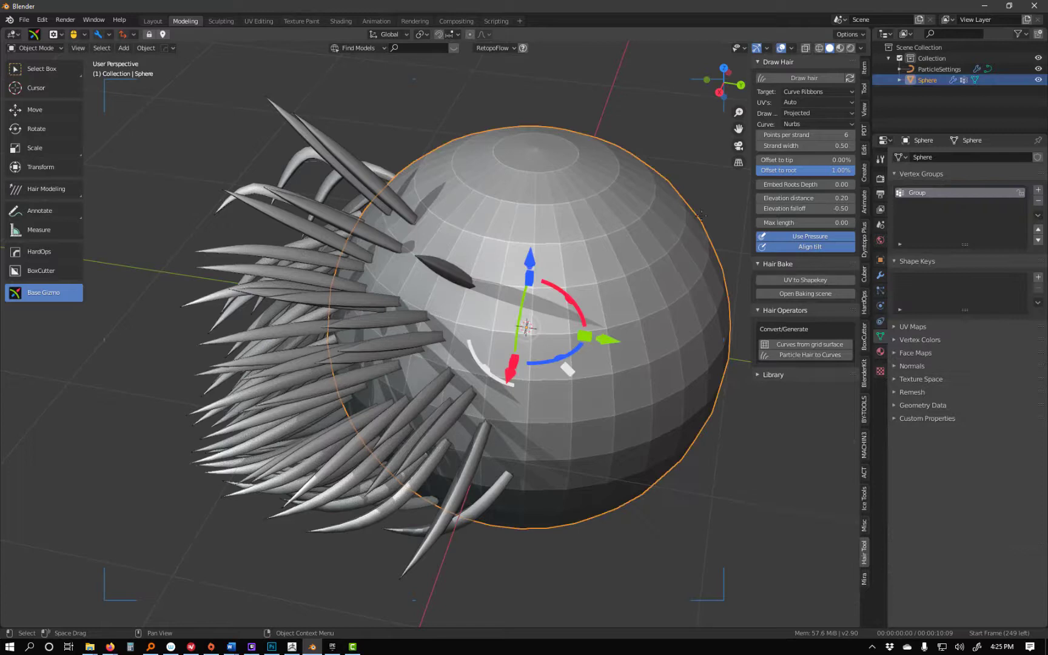
{"action": "left_click", "coordinate": [44, 45]}
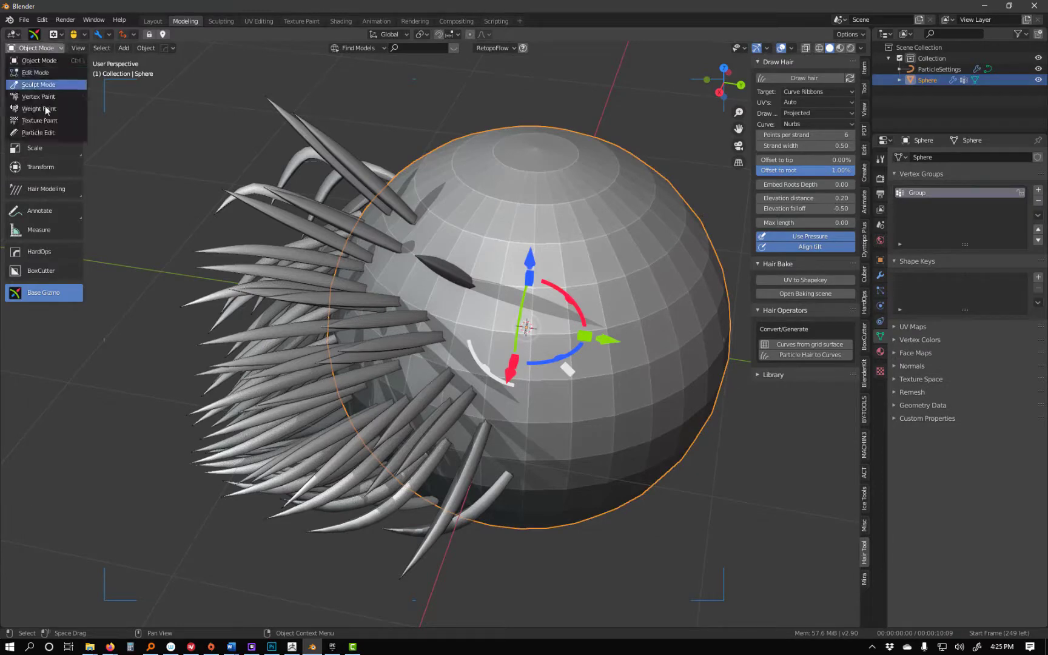
{"action": "left_click", "coordinate": [36, 135]}
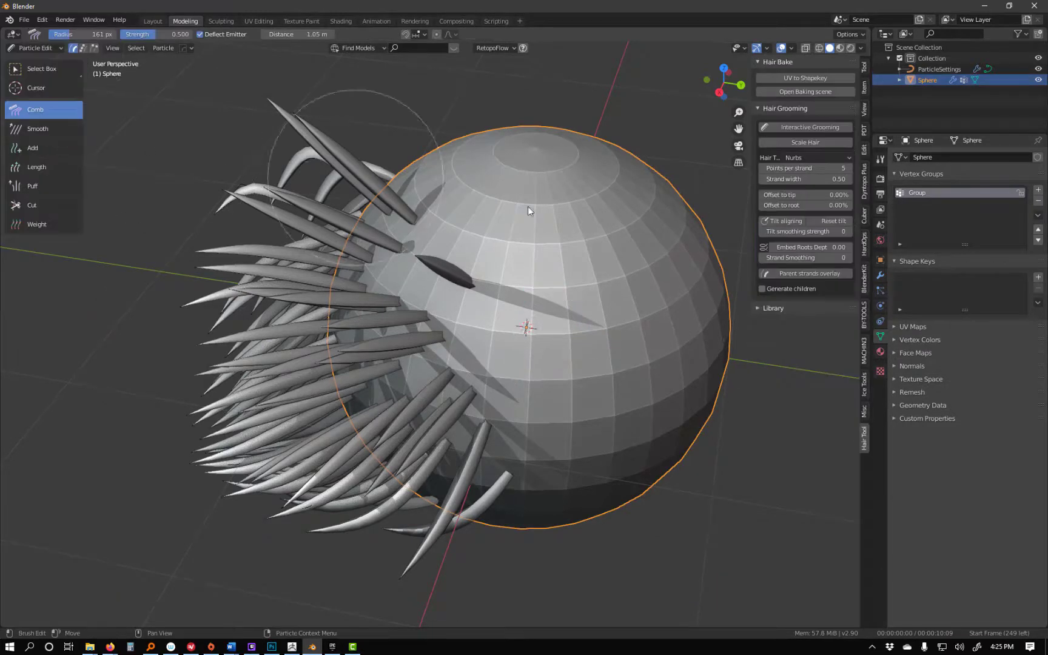
{"action": "left_click", "coordinate": [807, 127]}
Comb the left-side strands down toward the lower left and orbit to inspect them.
{"action": "mouse_move", "coordinate": [215, 340]}
{"action": "left_mouse_down"}
{"action": "mouse_move", "coordinate": [412, 580]}
{"action": "mouse_move", "coordinate": [251, 502]}
{"action": "mouse_move", "coordinate": [224, 522]}
{"action": "left_mouse_up"}
{"action": "middle_click_drag", "start_coordinate": [224, 523], "coordinate": [505, 468]}
{"action": "mouse_move", "coordinate": [304, 479]}
{"action": "middle_mouse_down"}
{"action": "mouse_move", "coordinate": [391, 477]}
{"action": "mouse_move", "coordinate": [491, 438]}
{"action": "mouse_move", "coordinate": [333, 510]}
{"action": "middle_mouse_up"}
{"action": "scroll", "coordinate": [424, 513], "scroll_direction": "up", "scroll_amount": 5}
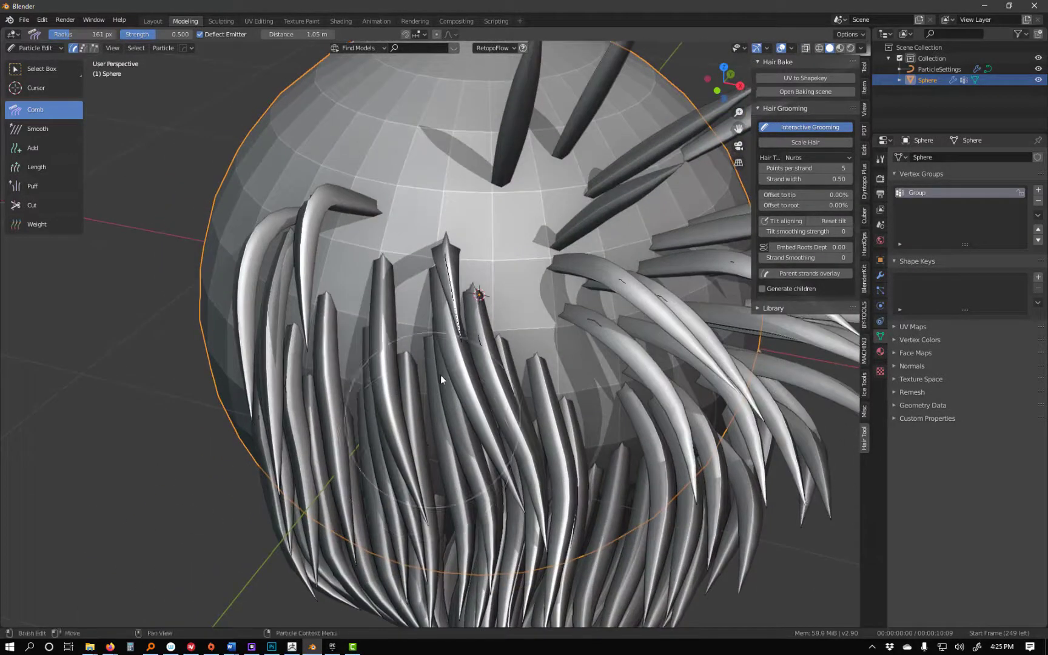
{"action": "middle_click_drag", "start_coordinate": [440, 374], "coordinate": [243, 182]}
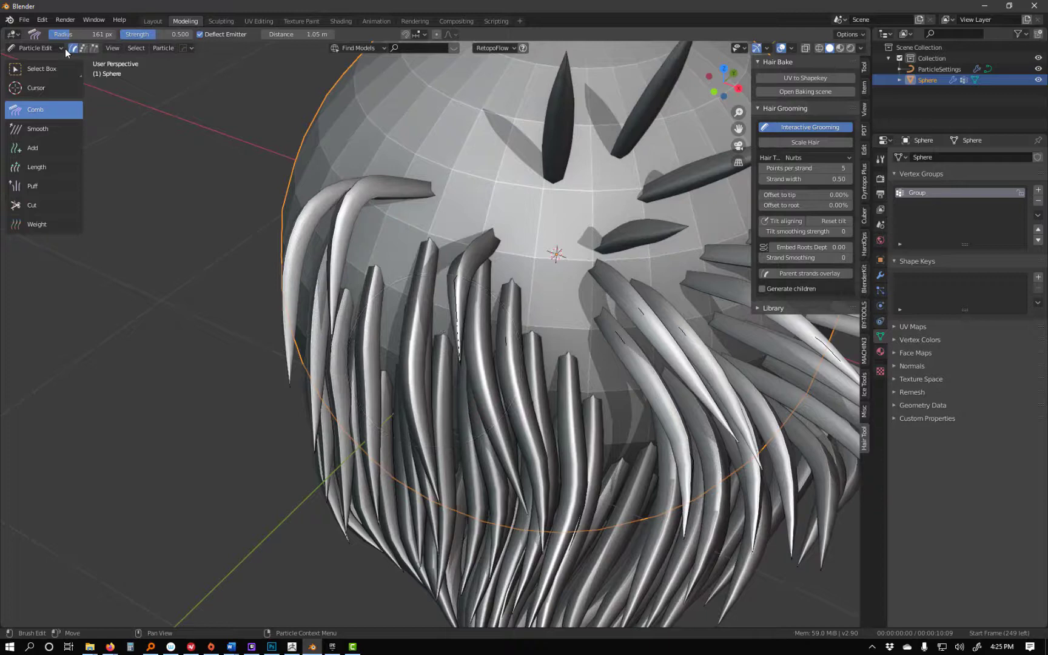
Select the ParticleSettings hair curve in Edit Mode and pick a point on one strand.
{"action": "left_click", "coordinate": [49, 50]}
{"action": "left_click", "coordinate": [39, 61]}
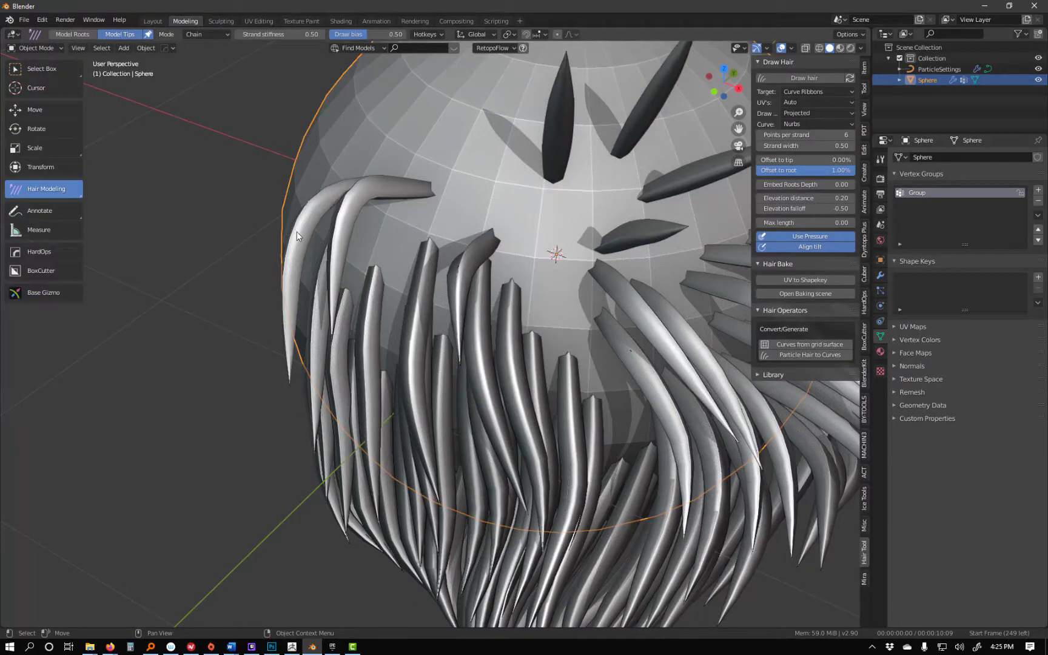
{"action": "left_click", "coordinate": [424, 302]}
{"action": "middle_click_drag", "start_coordinate": [479, 331], "coordinate": [390, 242]}
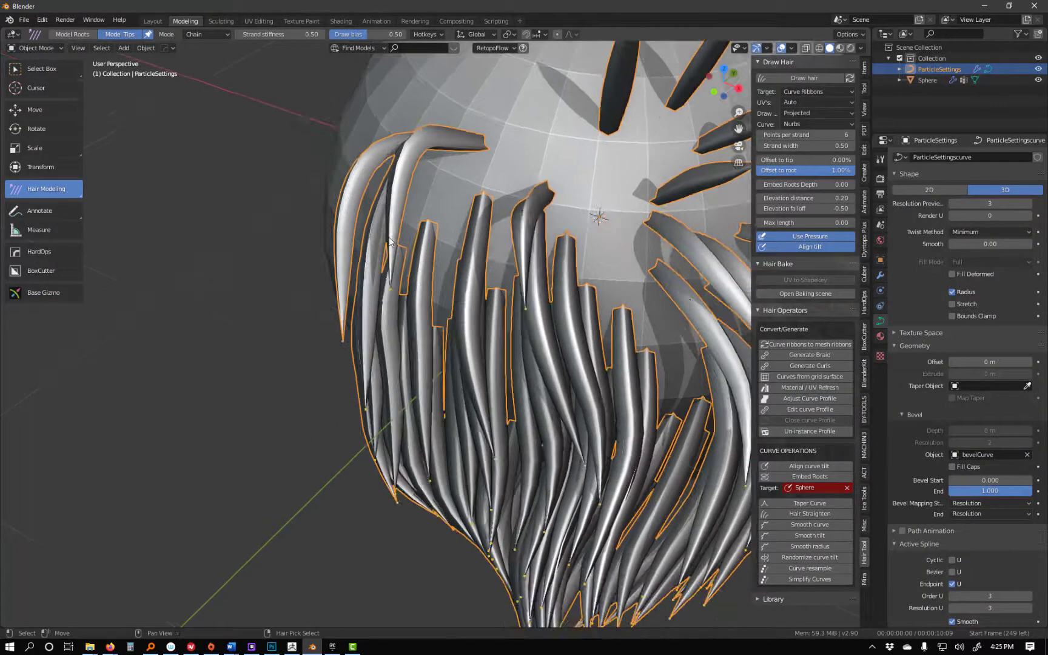
{"action": "left_click", "coordinate": [38, 49]}
{"action": "left_click", "coordinate": [37, 71]}
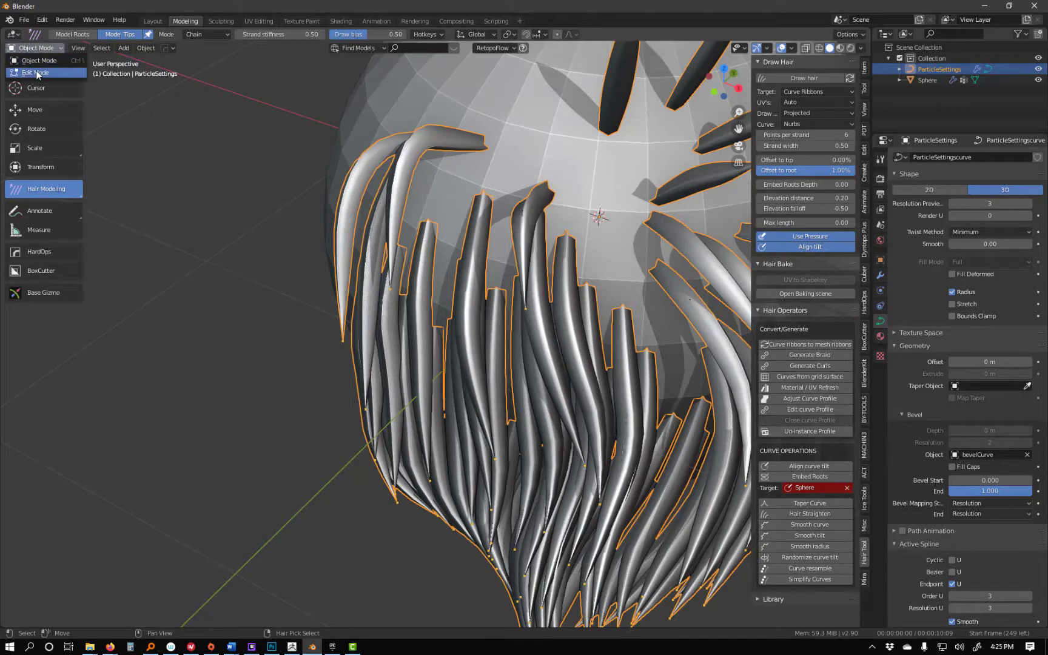
{"action": "left_click", "coordinate": [346, 203]}
Fatten the chosen strand with the Radius tool at its upper and lower points.
{"action": "scroll", "coordinate": [344, 263], "scroll_direction": "up", "scroll_amount": 5}
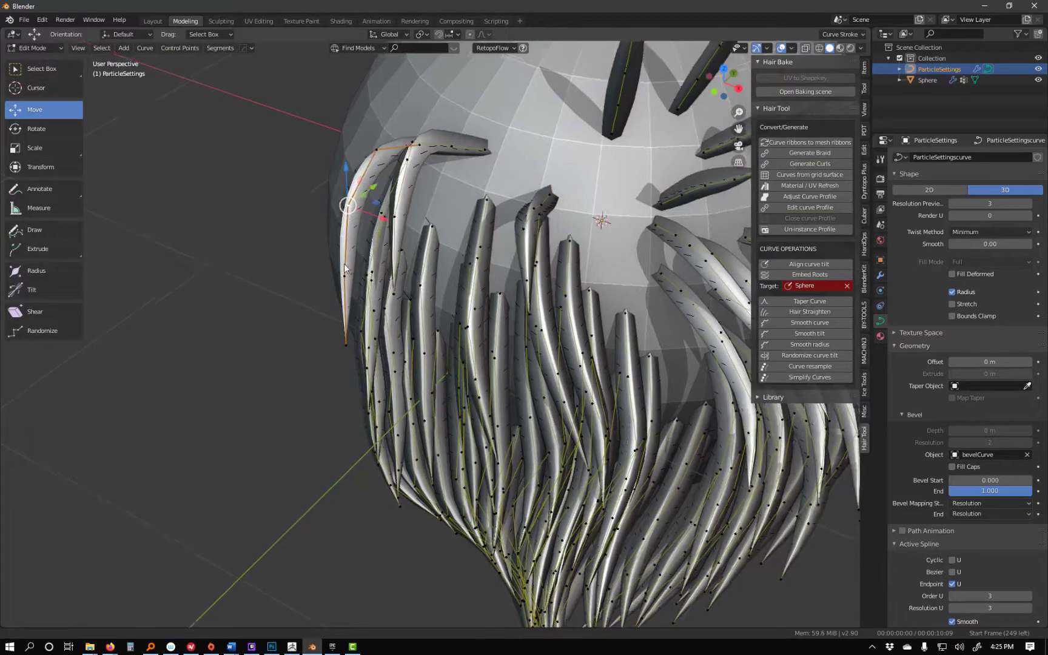
{"action": "middle_click_drag", "start_coordinate": [361, 278], "coordinate": [250, 260]}
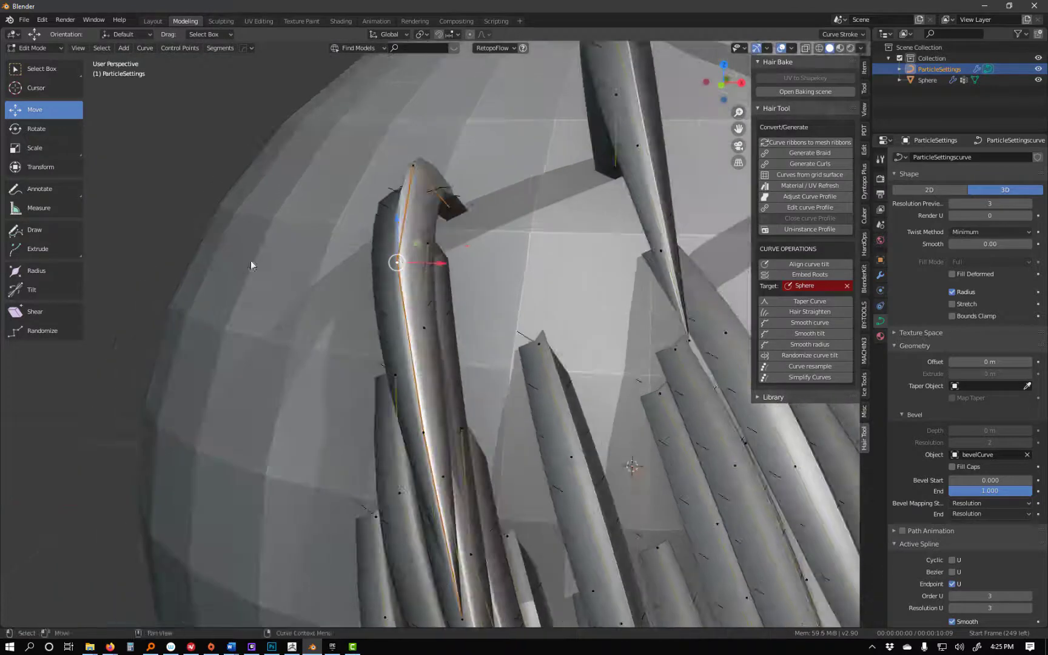
{"action": "left_click", "coordinate": [44, 273]}
{"action": "left_click_drag", "start_coordinate": [400, 267], "coordinate": [435, 430]}
{"action": "left_click", "coordinate": [423, 431]}
{"action": "middle_click_drag", "start_coordinate": [435, 430], "coordinate": [339, 366]}
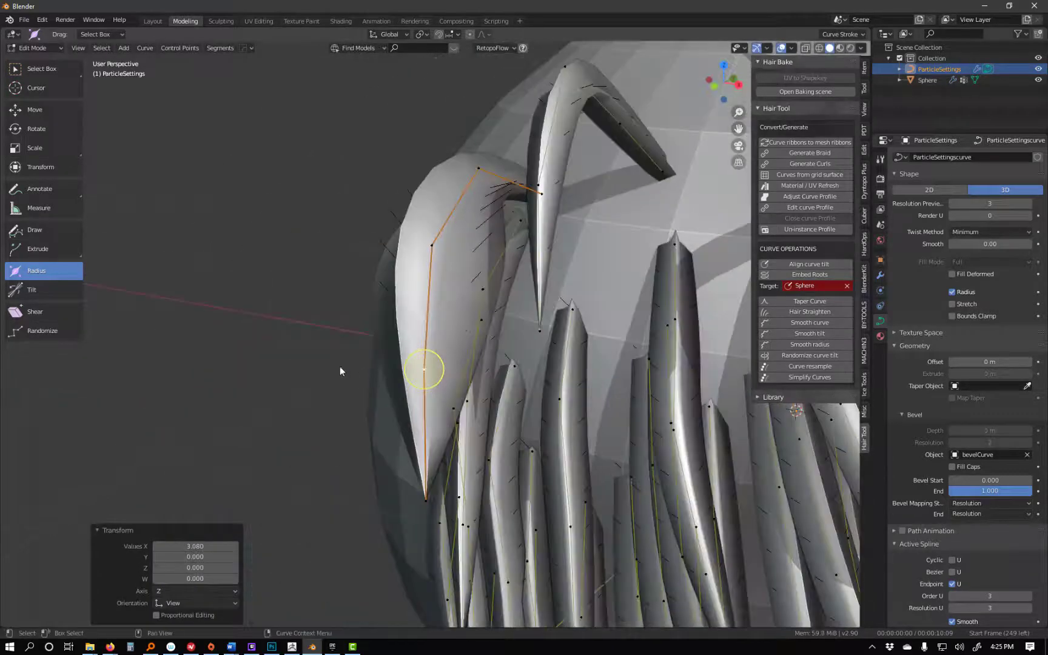
Tilt the strand to about -70 degrees and widen it further to 2.807× radius.
{"action": "left_click", "coordinate": [54, 288]}
{"action": "mouse_move", "coordinate": [426, 369]}
{"action": "left_mouse_down"}
{"action": "mouse_move", "coordinate": [443, 366]}
{"action": "mouse_move", "coordinate": [411, 376]}
{"action": "mouse_move", "coordinate": [452, 379]}
{"action": "mouse_move", "coordinate": [395, 382]}
{"action": "mouse_move", "coordinate": [434, 374]}
{"action": "mouse_move", "coordinate": [400, 388]}
{"action": "mouse_move", "coordinate": [433, 386]}
{"action": "mouse_move", "coordinate": [452, 367]}
{"action": "mouse_move", "coordinate": [461, 391]}
{"action": "mouse_move", "coordinate": [416, 382]}
{"action": "mouse_move", "coordinate": [437, 383]}
{"action": "left_mouse_up"}
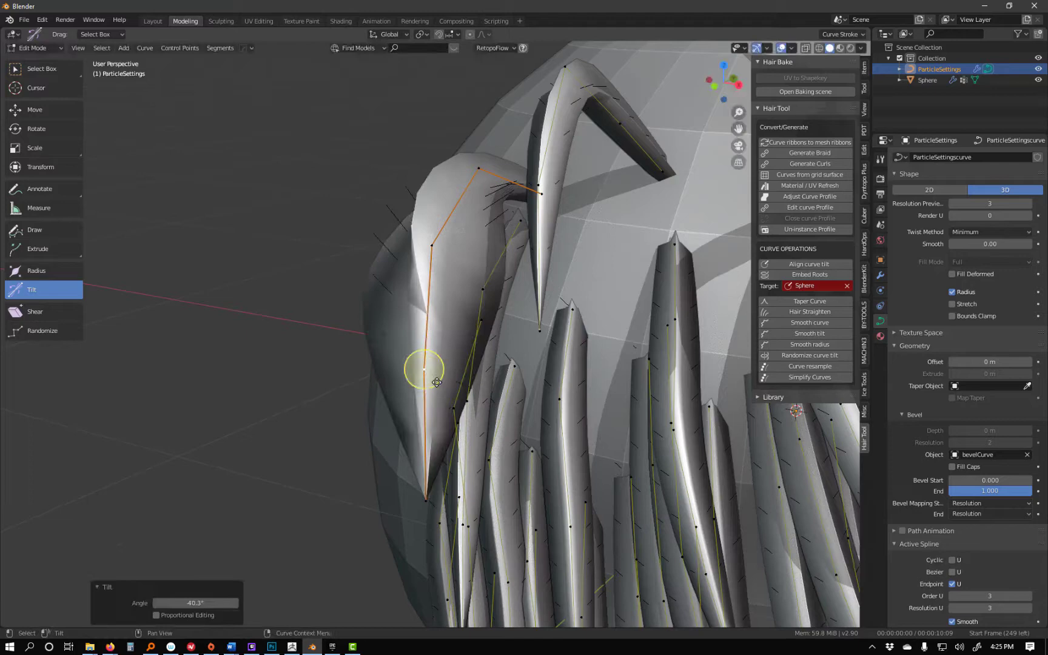
{"action": "middle_click_drag", "start_coordinate": [436, 382], "coordinate": [504, 388]}
{"action": "left_click_drag", "start_coordinate": [425, 373], "coordinate": [445, 148]}
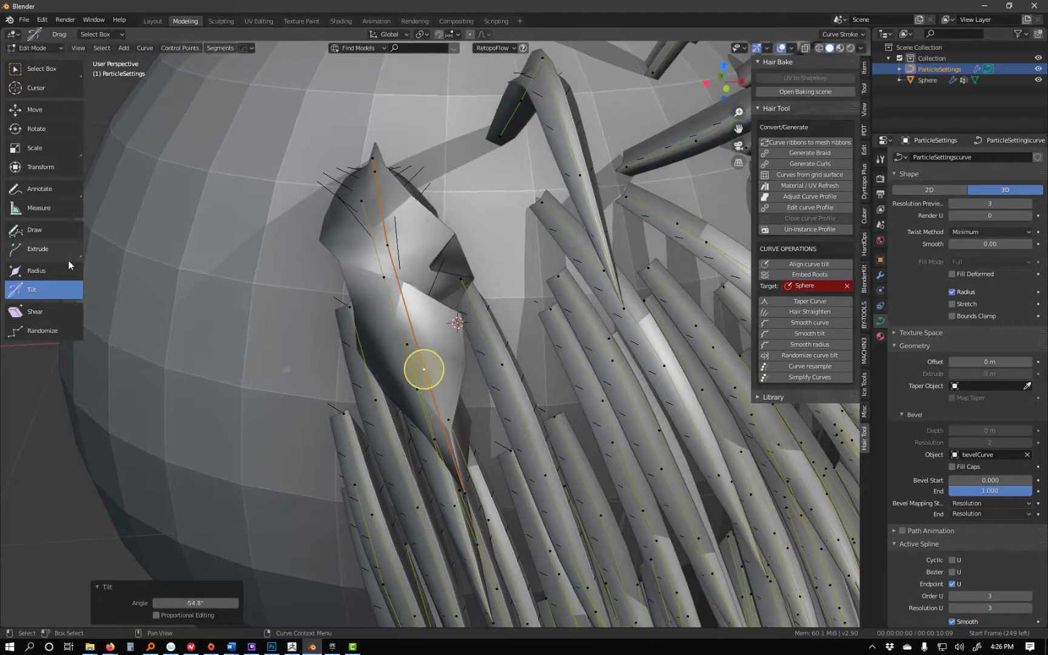
{"action": "left_click", "coordinate": [37, 270]}
{"action": "mouse_move", "coordinate": [423, 369]}
{"action": "left_mouse_down"}
{"action": "mouse_move", "coordinate": [448, 352]}
{"action": "mouse_move", "coordinate": [407, 366]}
{"action": "left_mouse_up"}
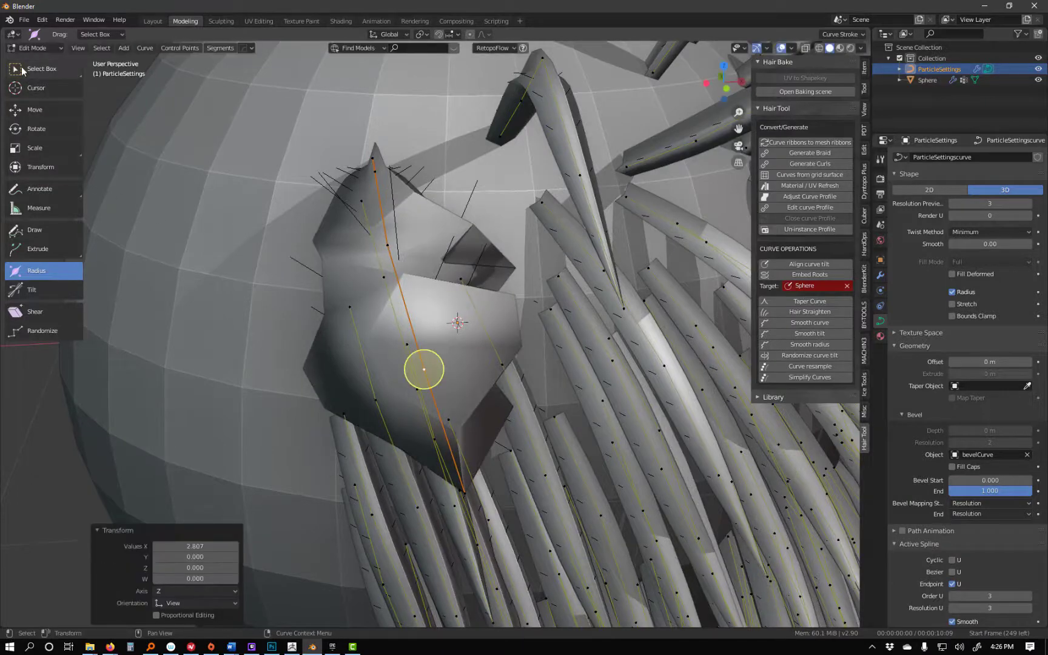
{"action": "left_click", "coordinate": [30, 48]}
Return to Object Mode and put the Sphere back into Particle Edit.
{"action": "left_click", "coordinate": [32, 61]}
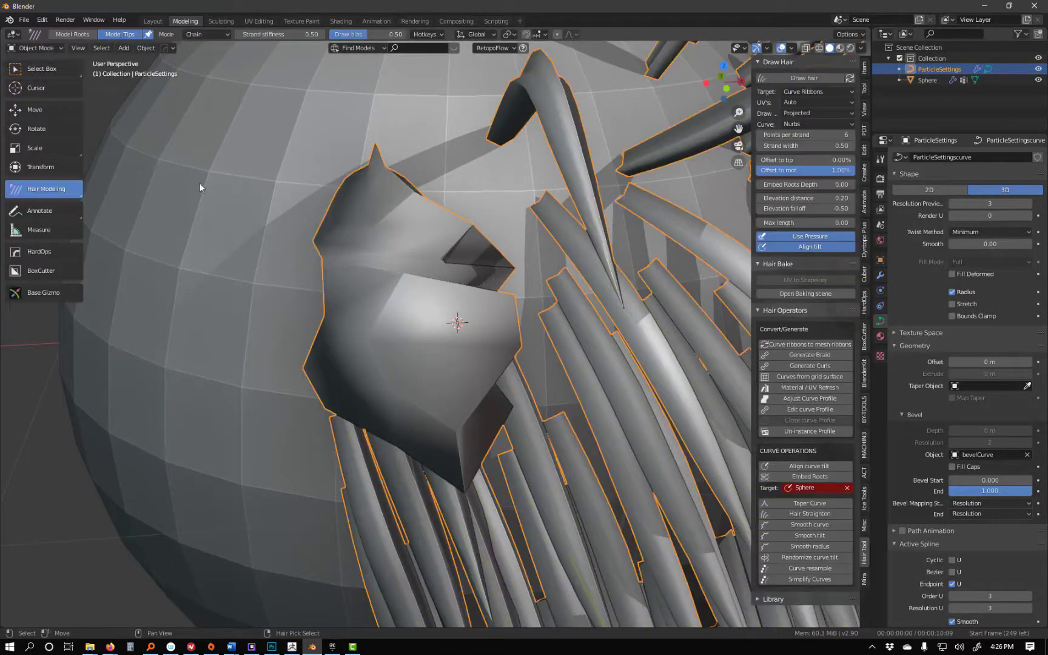
{"action": "left_click", "coordinate": [238, 181]}
{"action": "left_click", "coordinate": [36, 48]}
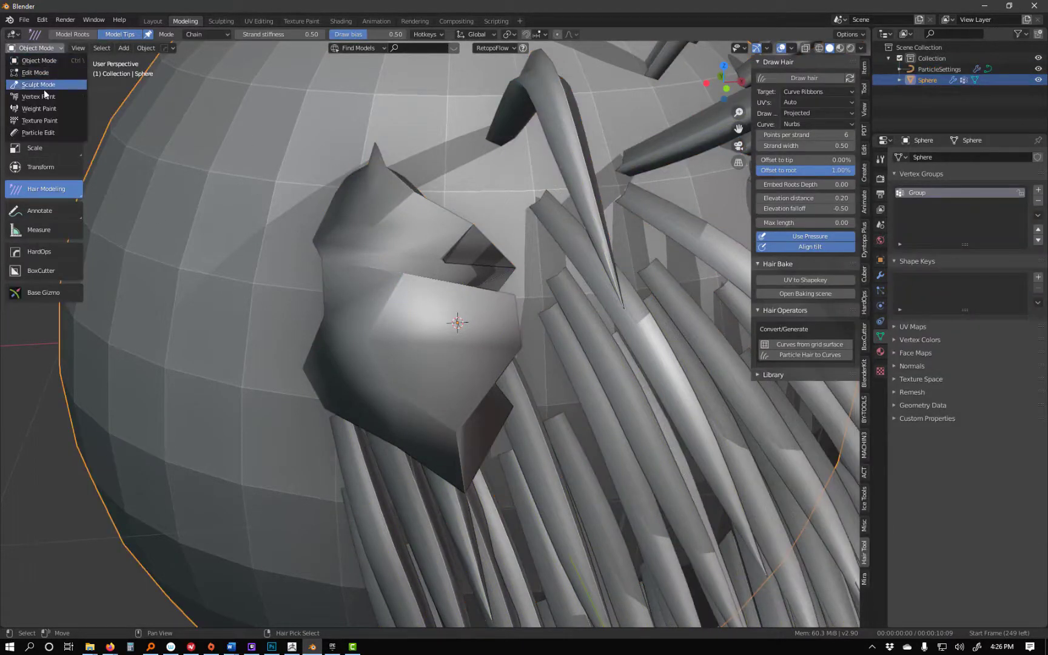
{"action": "left_click", "coordinate": [38, 129]}
Zoom in and comb the strands around the fat strand into new bent shapes.
{"action": "scroll", "coordinate": [371, 464], "scroll_direction": "down", "scroll_amount": 10}
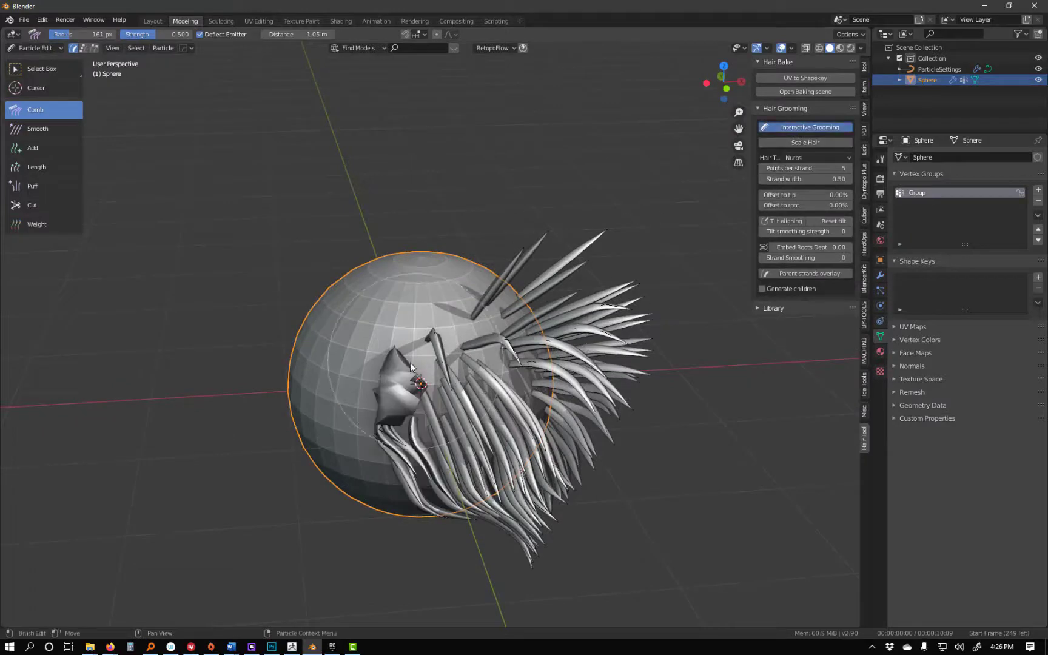
{"action": "mouse_move", "coordinate": [410, 362]}
{"action": "middle_mouse_down"}
{"action": "mouse_move", "coordinate": [325, 404]}
{"action": "mouse_move", "coordinate": [333, 451]}
{"action": "mouse_move", "coordinate": [406, 443]}
{"action": "middle_mouse_up"}
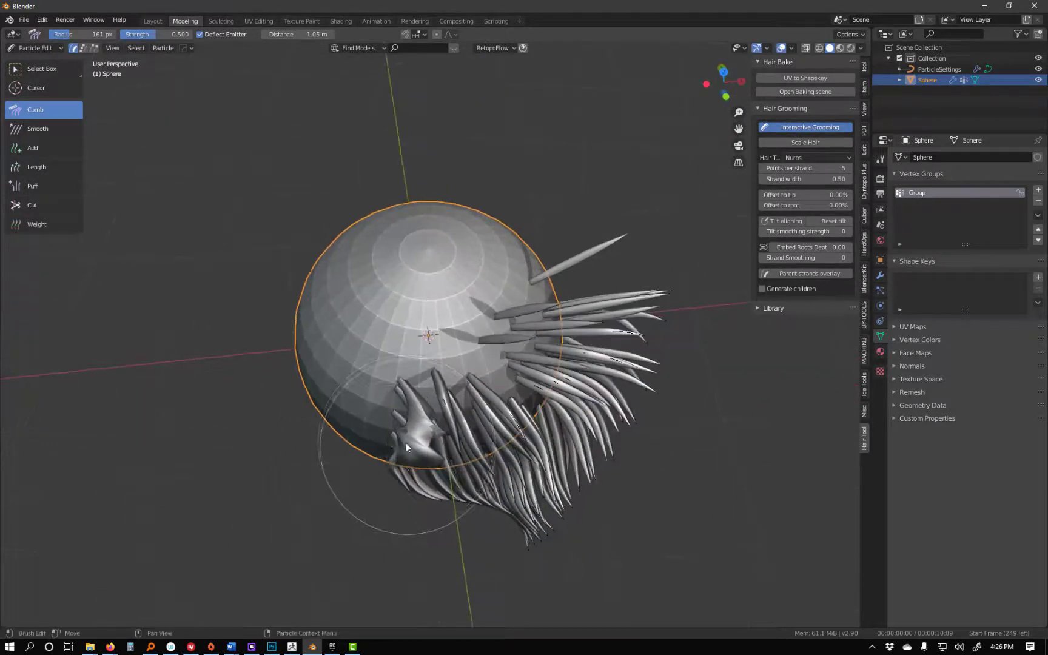
{"action": "scroll", "coordinate": [375, 445], "scroll_direction": "up", "scroll_amount": 5}
{"action": "scroll", "coordinate": [388, 391], "scroll_direction": "up", "scroll_amount": 3}
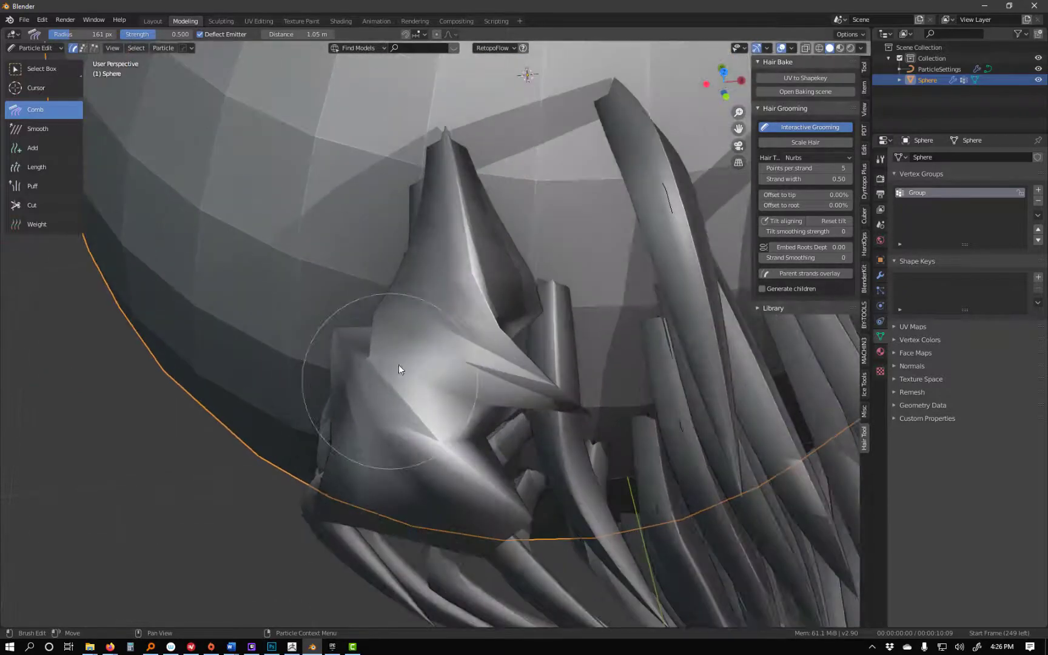
{"action": "mouse_move", "coordinate": [488, 362]}
{"action": "left_mouse_down"}
{"action": "mouse_move", "coordinate": [540, 337]}
{"action": "mouse_move", "coordinate": [463, 429]}
{"action": "mouse_move", "coordinate": [407, 429]}
{"action": "left_mouse_up"}
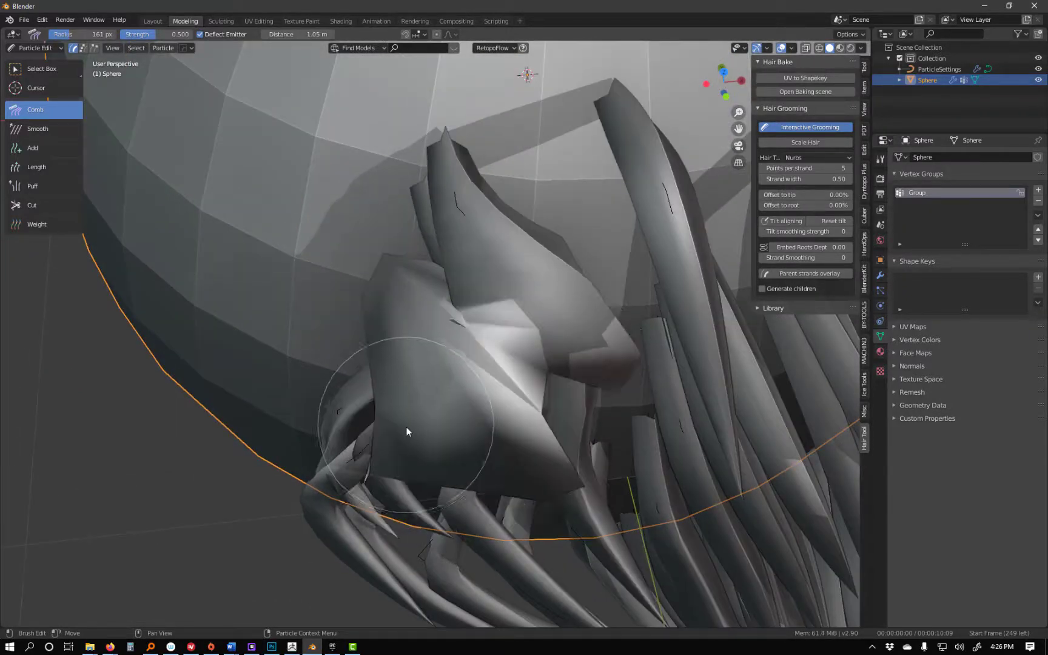
{"action": "mouse_move", "coordinate": [320, 429]}
{"action": "left_mouse_down"}
{"action": "mouse_move", "coordinate": [366, 479]}
{"action": "mouse_move", "coordinate": [445, 443]}
{"action": "left_mouse_up"}
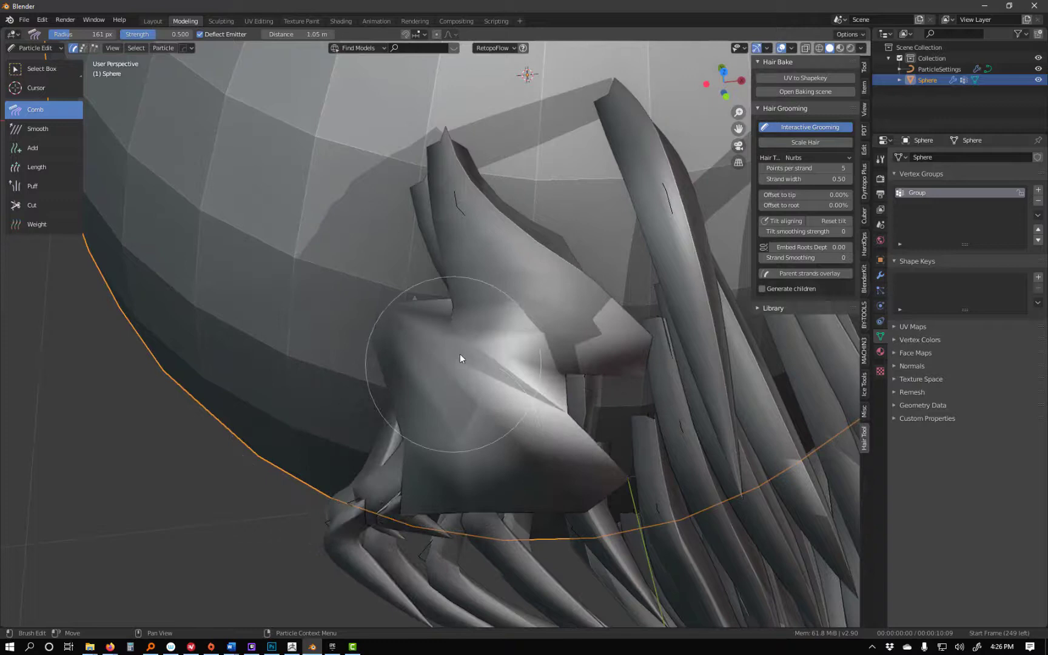
{"action": "mouse_move", "coordinate": [459, 353]}
{"action": "left_mouse_down"}
{"action": "mouse_move", "coordinate": [526, 376]}
{"action": "mouse_move", "coordinate": [463, 326]}
{"action": "mouse_move", "coordinate": [489, 299]}
{"action": "mouse_move", "coordinate": [500, 395]}
{"action": "mouse_move", "coordinate": [426, 393]}
{"action": "mouse_move", "coordinate": [394, 434]}
{"action": "mouse_move", "coordinate": [470, 432]}
{"action": "mouse_move", "coordinate": [325, 484]}
{"action": "mouse_move", "coordinate": [201, 552]}
{"action": "left_mouse_up"}
{"action": "scroll", "coordinate": [353, 468], "scroll_direction": "down", "scroll_amount": 4}
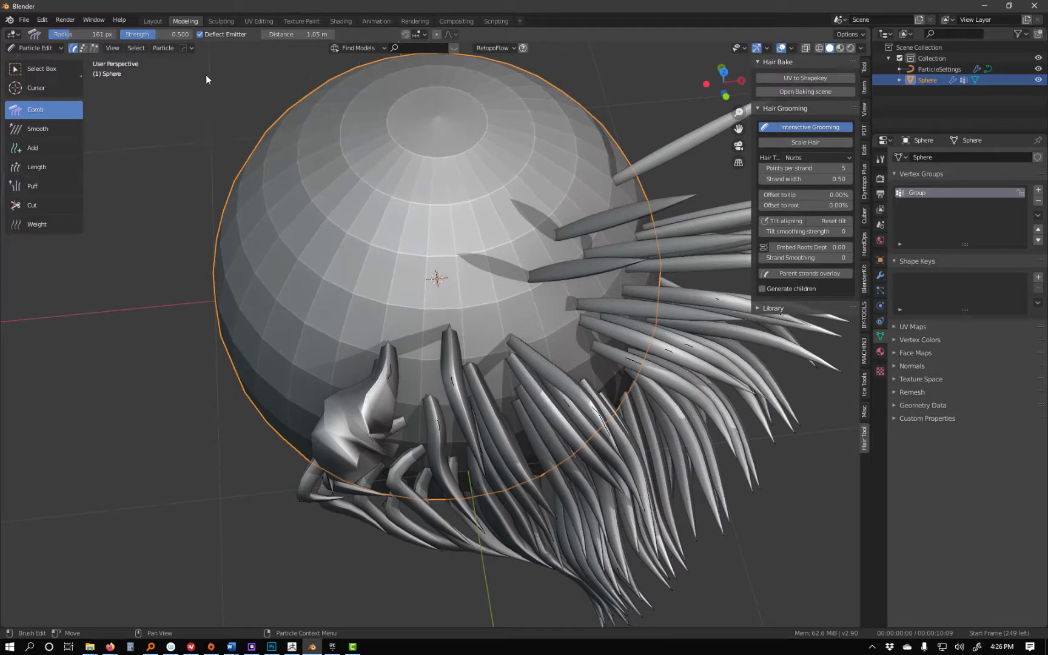
Comb the lower-right strands into outward curves and box-select the lower-left strands.
{"action": "left_click_drag", "start_coordinate": [559, 428], "coordinate": [709, 398]}
{"action": "left_click_drag", "start_coordinate": [699, 442], "coordinate": [719, 472]}
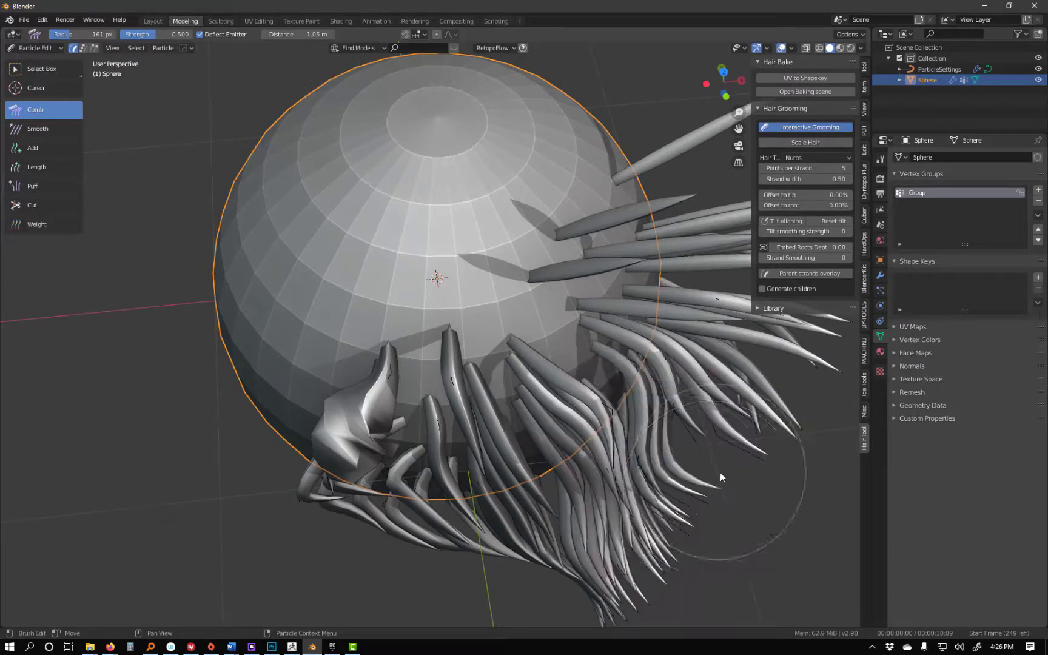
{"action": "left_click", "coordinate": [136, 48]}
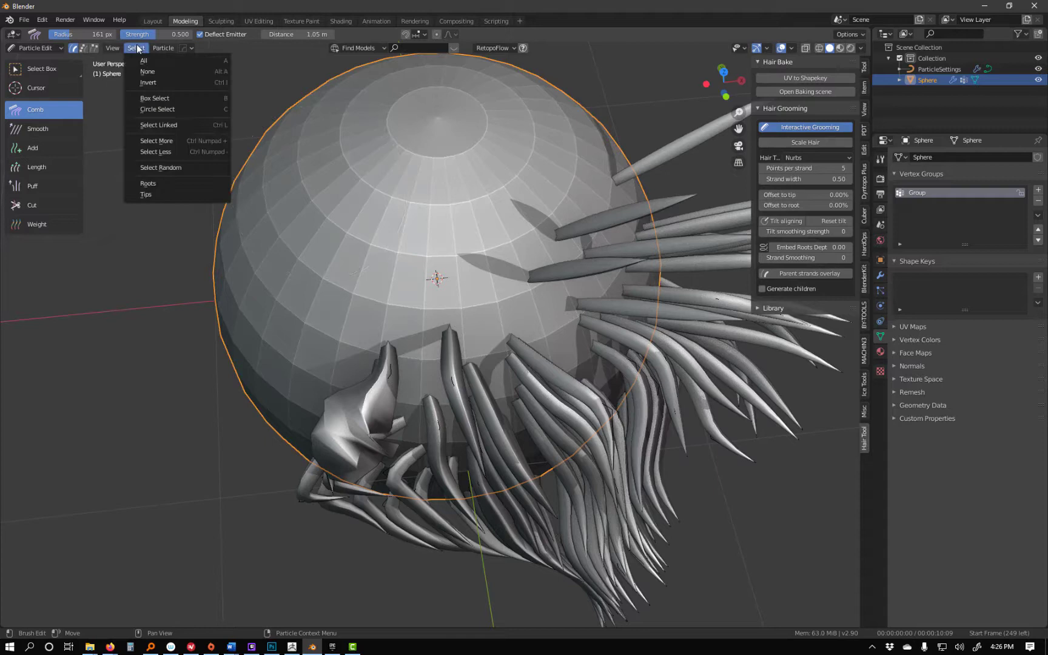
{"action": "left_click", "coordinate": [162, 100]}
{"action": "left_click_drag", "start_coordinate": [213, 305], "coordinate": [476, 549]}
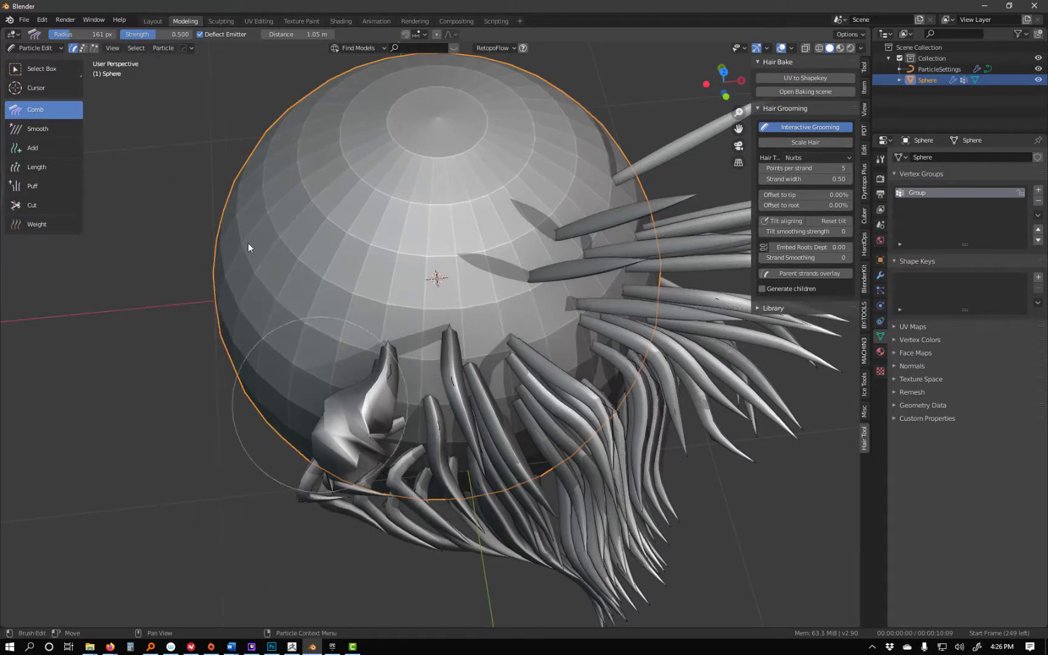
Switch to Point select mode and box-select the control points of the lower-left strands.
{"action": "left_click", "coordinate": [83, 48]}
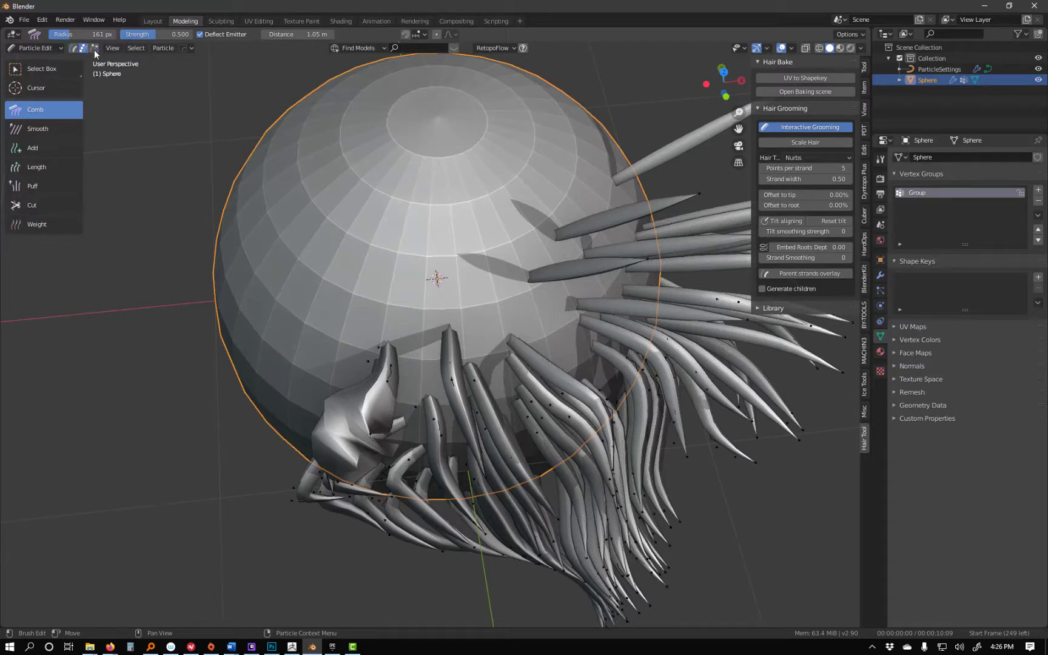
{"action": "left_click", "coordinate": [134, 50]}
{"action": "left_click", "coordinate": [161, 99]}
{"action": "left_click_drag", "start_coordinate": [262, 337], "coordinate": [461, 572]}
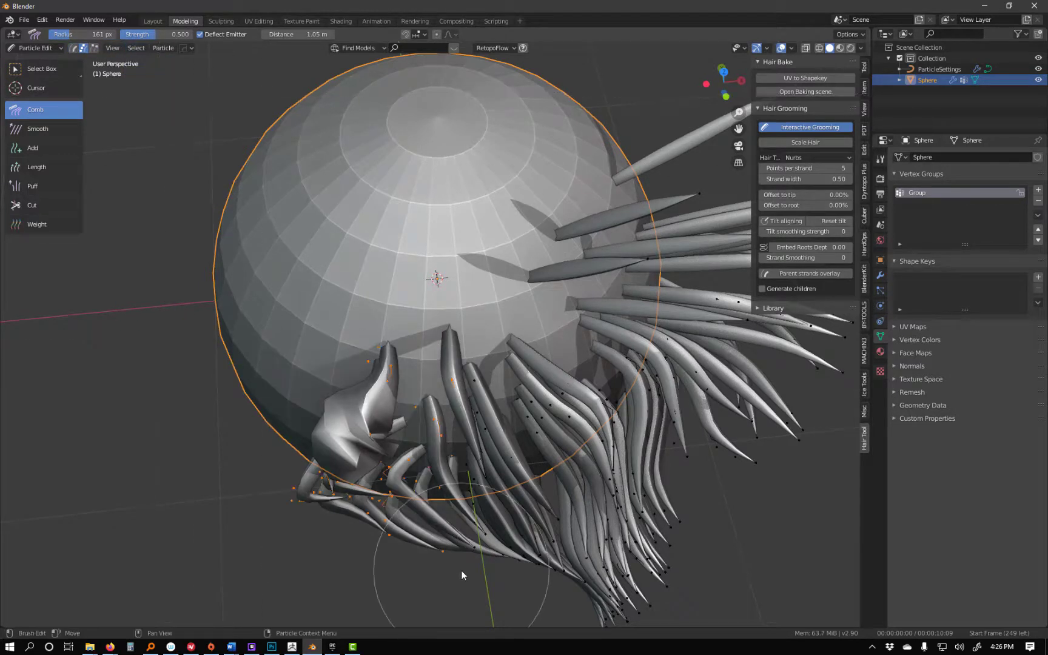
Comb the selected lower-left clump down-left and curl the tips of the lowest strands.
{"action": "mouse_move", "coordinate": [356, 523]}
{"action": "left_mouse_down"}
{"action": "mouse_move", "coordinate": [362, 553]}
{"action": "mouse_move", "coordinate": [488, 580]}
{"action": "mouse_move", "coordinate": [558, 540]}
{"action": "mouse_move", "coordinate": [505, 524]}
{"action": "mouse_move", "coordinate": [445, 602]}
{"action": "mouse_move", "coordinate": [499, 498]}
{"action": "mouse_move", "coordinate": [433, 553]}
{"action": "mouse_move", "coordinate": [401, 561]}
{"action": "mouse_move", "coordinate": [429, 467]}
{"action": "mouse_move", "coordinate": [435, 487]}
{"action": "mouse_move", "coordinate": [384, 465]}
{"action": "mouse_move", "coordinate": [405, 487]}
{"action": "mouse_move", "coordinate": [463, 442]}
{"action": "left_mouse_up"}
{"action": "middle_click_drag", "start_coordinate": [463, 442], "coordinate": [334, 371], "text": "shift"}
{"action": "scroll", "coordinate": [448, 393], "scroll_direction": "down", "scroll_amount": 2}
{"action": "mouse_move", "coordinate": [444, 411]}
{"action": "left_mouse_down"}
{"action": "mouse_move", "coordinate": [343, 489]}
{"action": "mouse_move", "coordinate": [364, 467]}
{"action": "mouse_move", "coordinate": [373, 482]}
{"action": "mouse_move", "coordinate": [365, 520]}
{"action": "mouse_move", "coordinate": [332, 554]}
{"action": "mouse_move", "coordinate": [365, 470]}
{"action": "mouse_move", "coordinate": [351, 429]}
{"action": "mouse_move", "coordinate": [276, 473]}
{"action": "left_mouse_up"}
{"action": "middle_click_drag", "start_coordinate": [276, 473], "coordinate": [453, 426]}
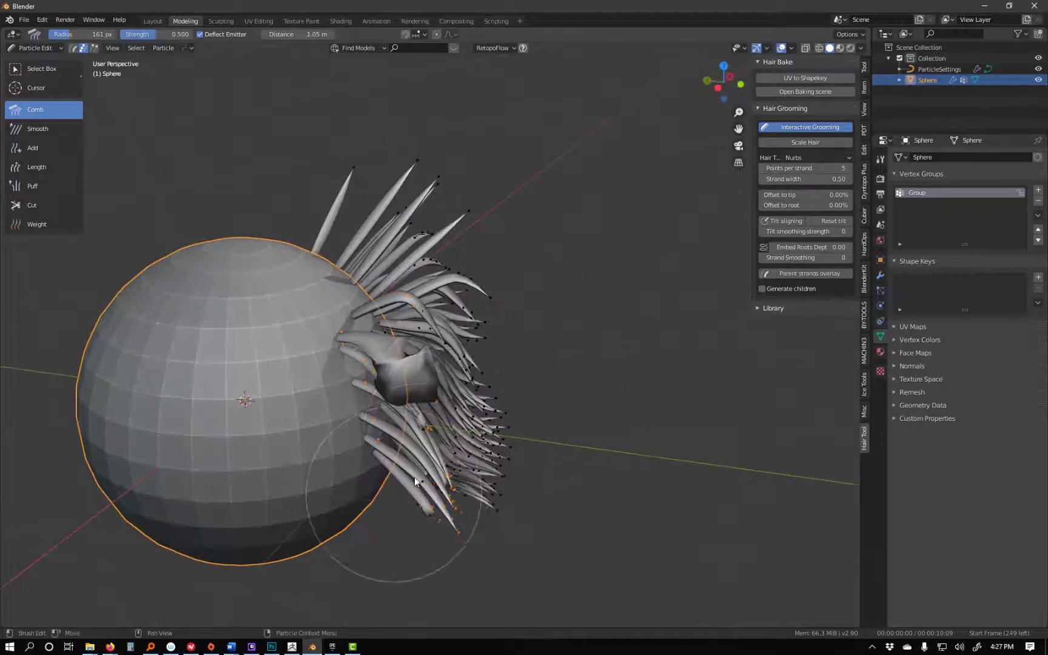
{"action": "left_click_drag", "start_coordinate": [415, 482], "coordinate": [442, 418]}
{"action": "middle_click_drag", "start_coordinate": [383, 491], "coordinate": [371, 510], "text": "shift"}
{"action": "mouse_move", "coordinate": [372, 510]}
{"action": "left_mouse_down"}
{"action": "mouse_move", "coordinate": [409, 469]}
{"action": "mouse_move", "coordinate": [407, 576]}
{"action": "left_mouse_up"}
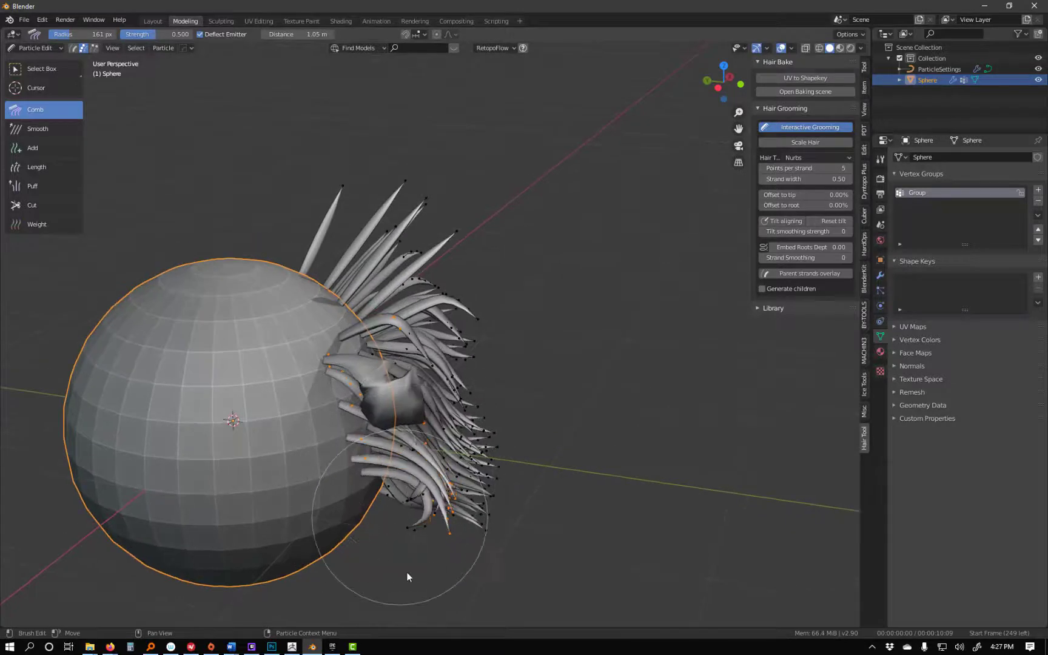
{"action": "left_click_drag", "start_coordinate": [491, 428], "coordinate": [446, 505]}
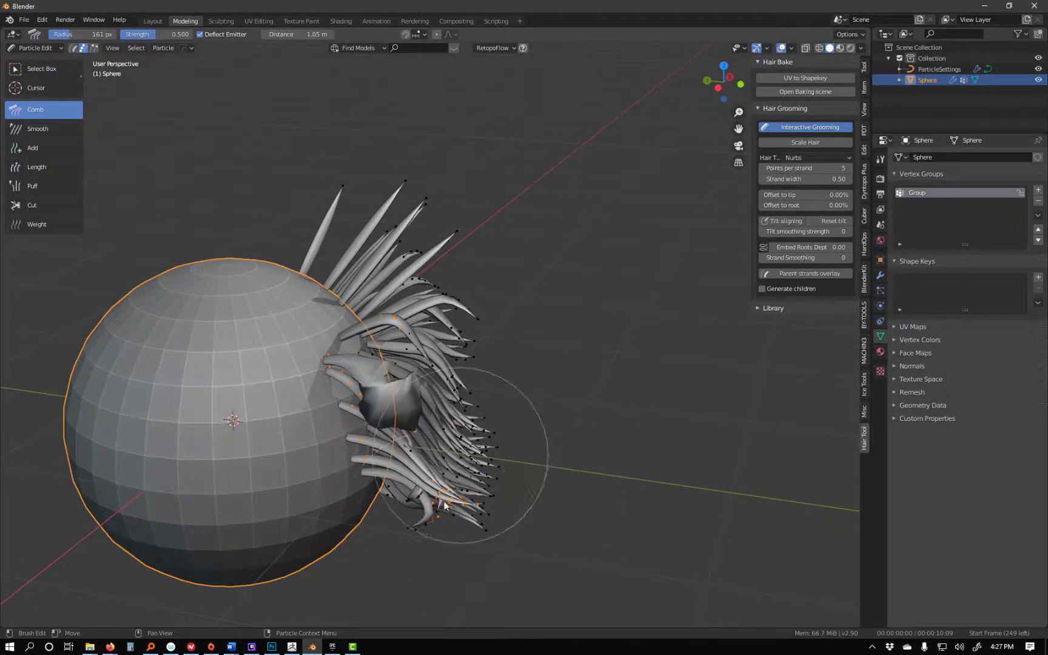